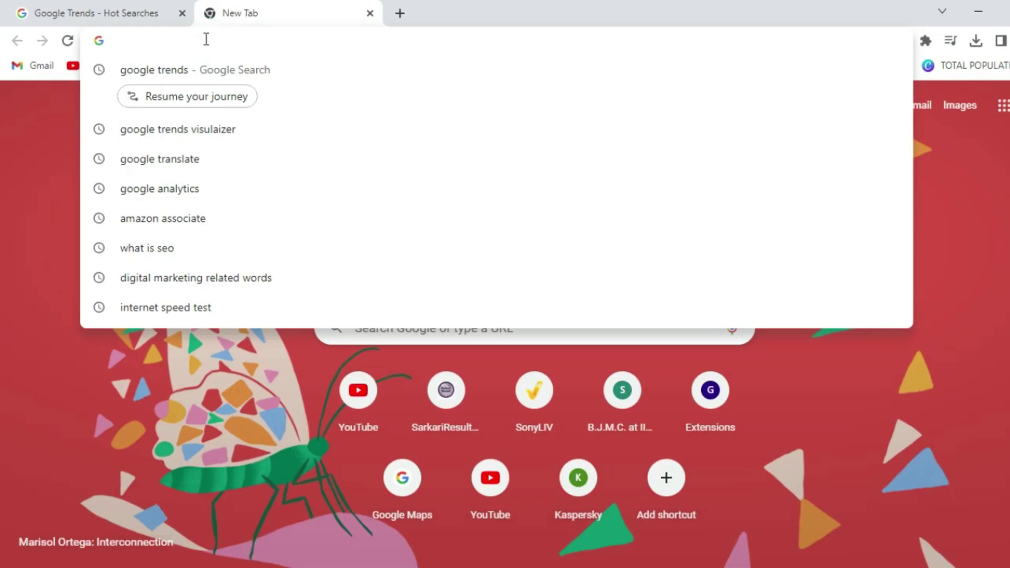
- Search Google for google trends and open the Google Trends site from the results
type("goo")
key("Return")
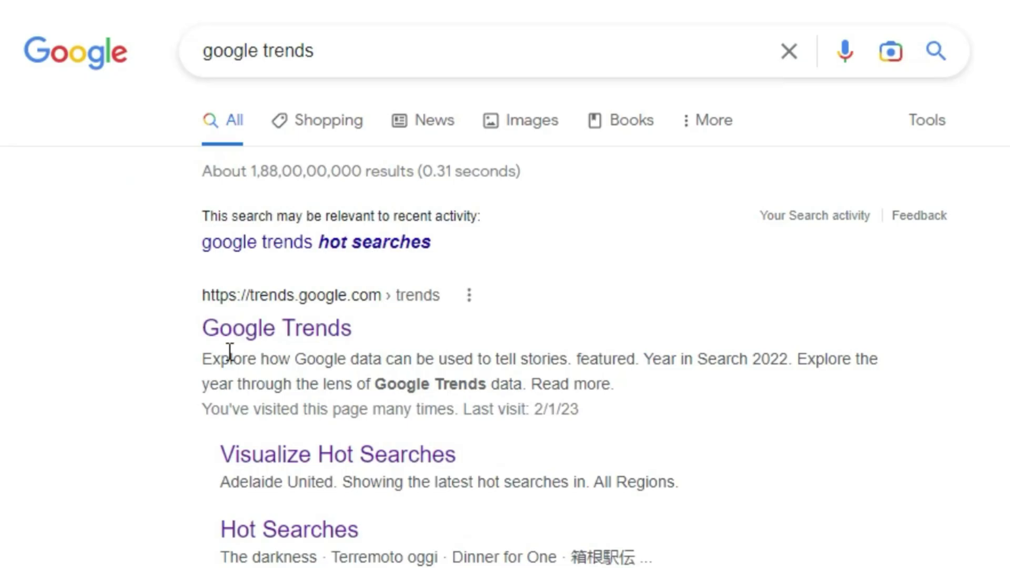
left_click(298, 330)
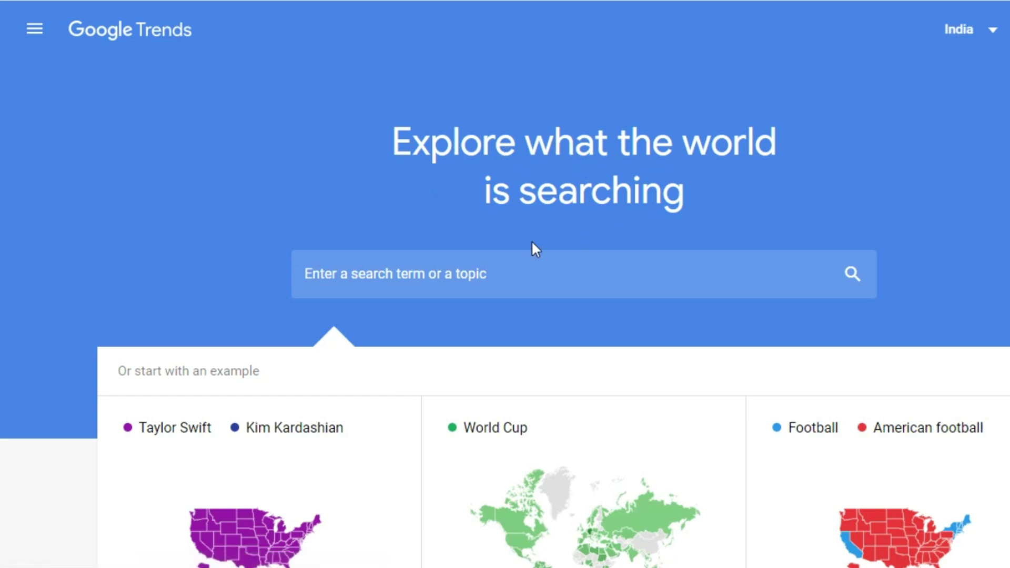
- Look over the Google Trends home page and explore the search term digital marketing
scroll(533, 241, "down", 15)
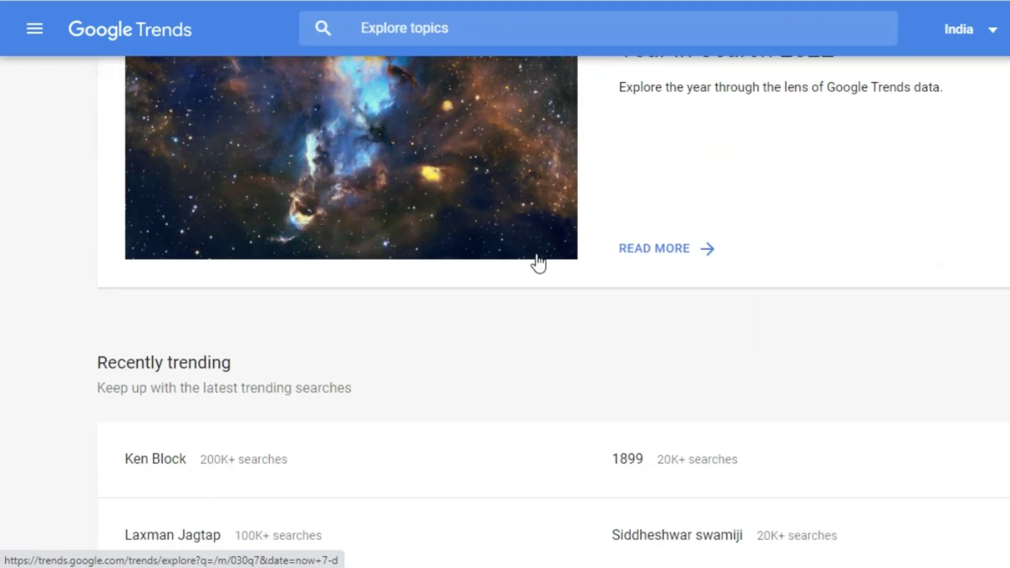
scroll(535, 282, "up", 15)
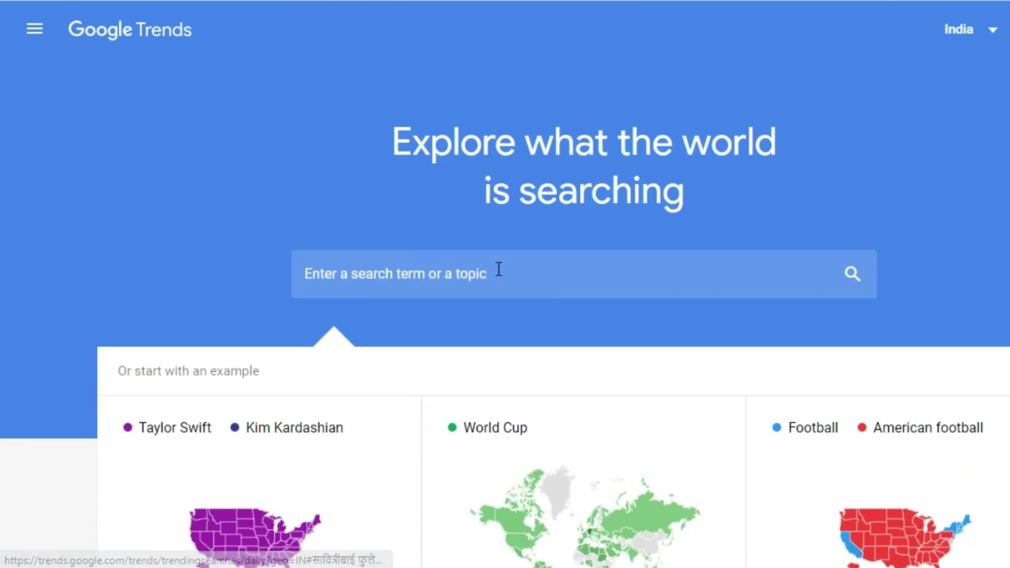
left_click(480, 279)
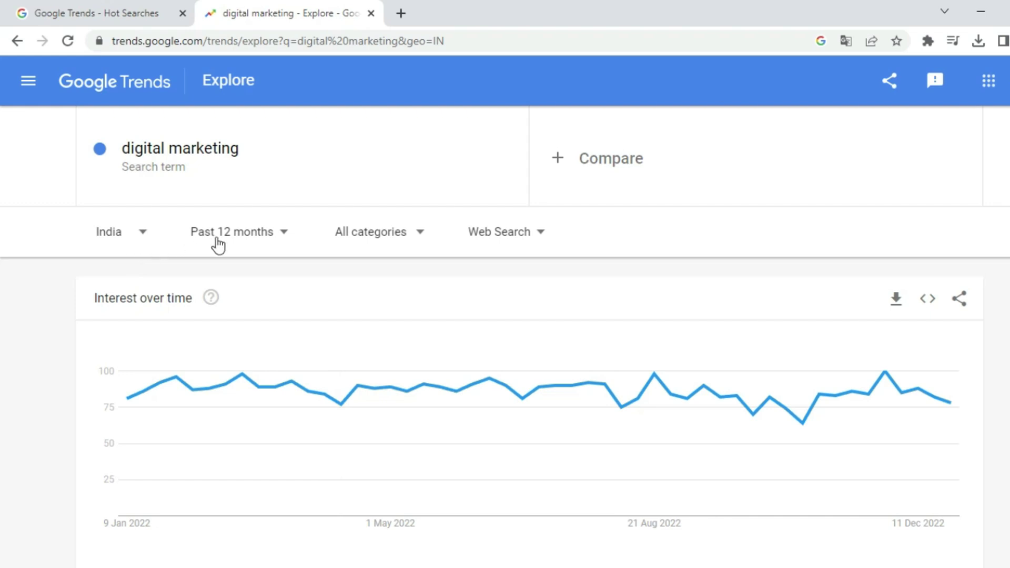
- Look through the category filter options for the digital marketing term without choosing one
left_click(383, 238)
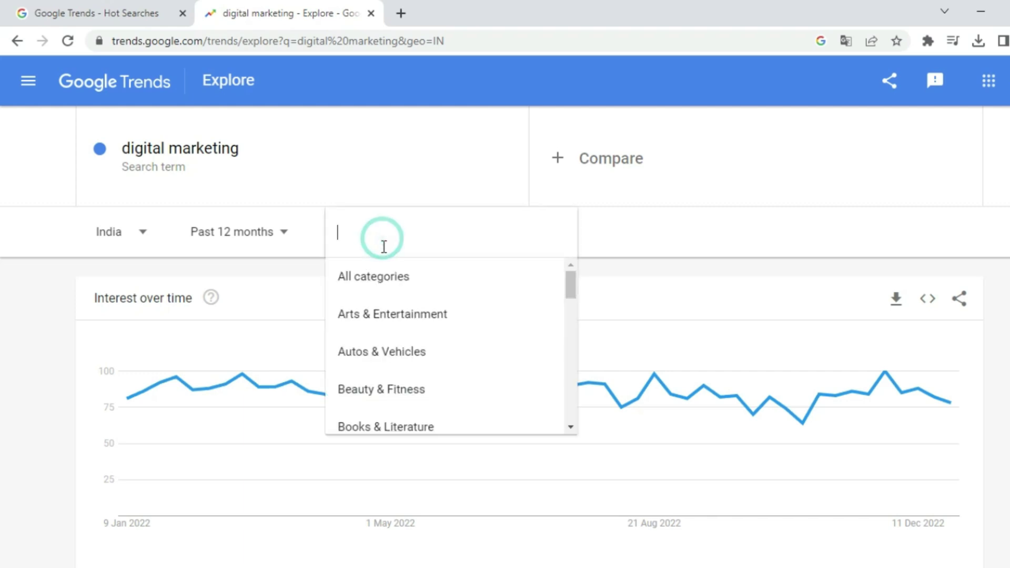
scroll(368, 376, "down", 6)
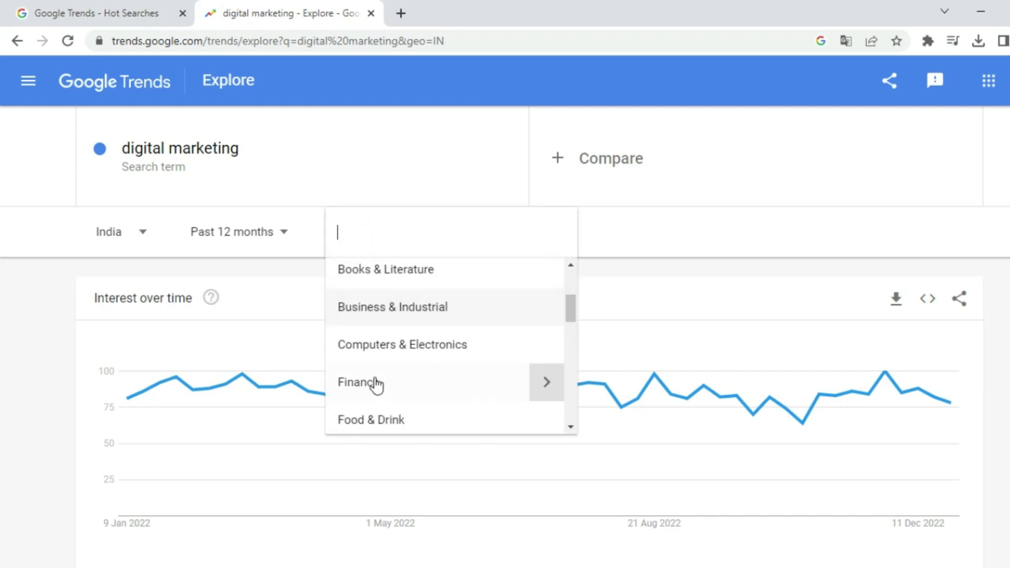
left_click(300, 231)
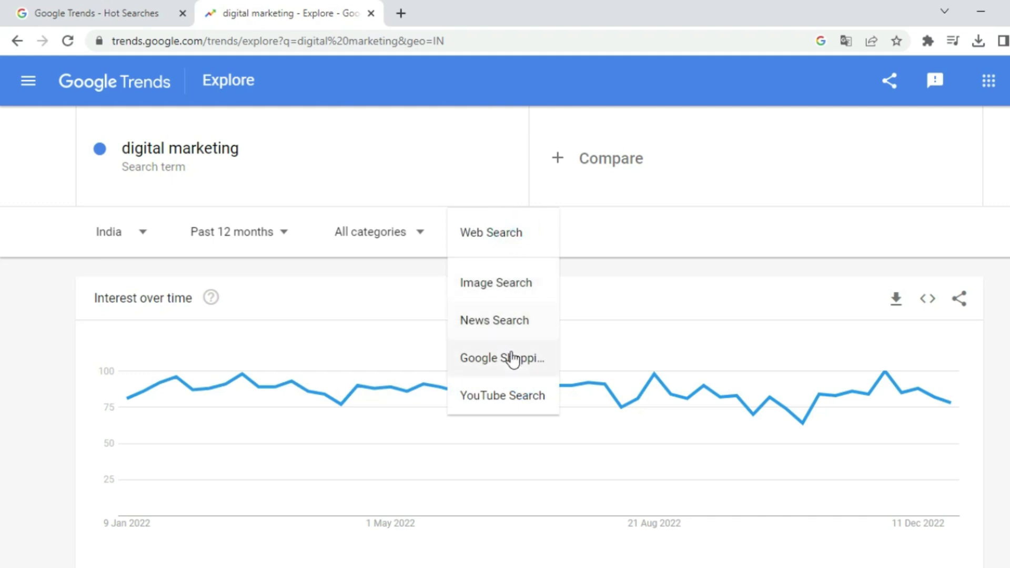
- Try YouTube Search as the search type and return it to Web Search
left_click(519, 402)
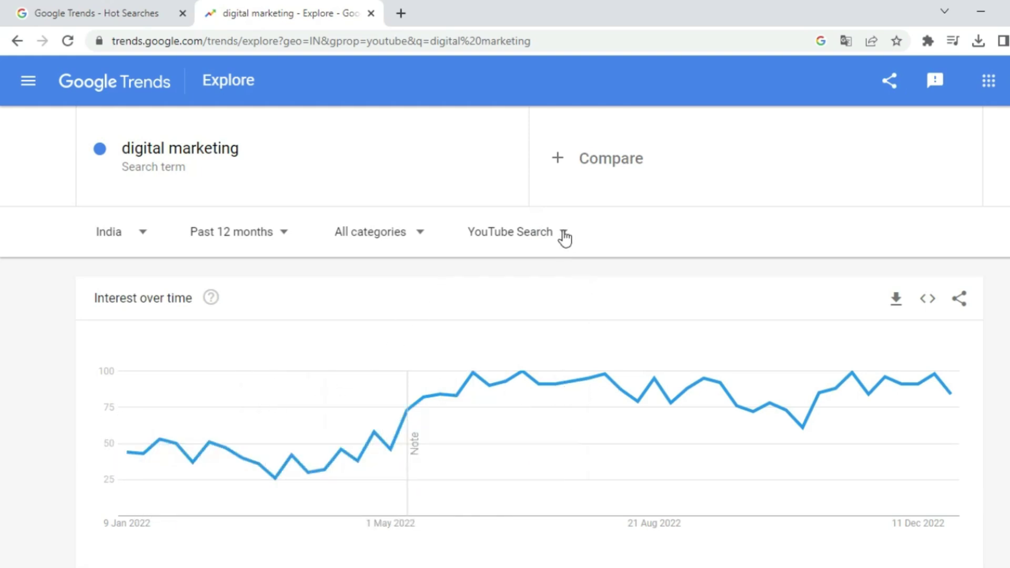
left_click(504, 289)
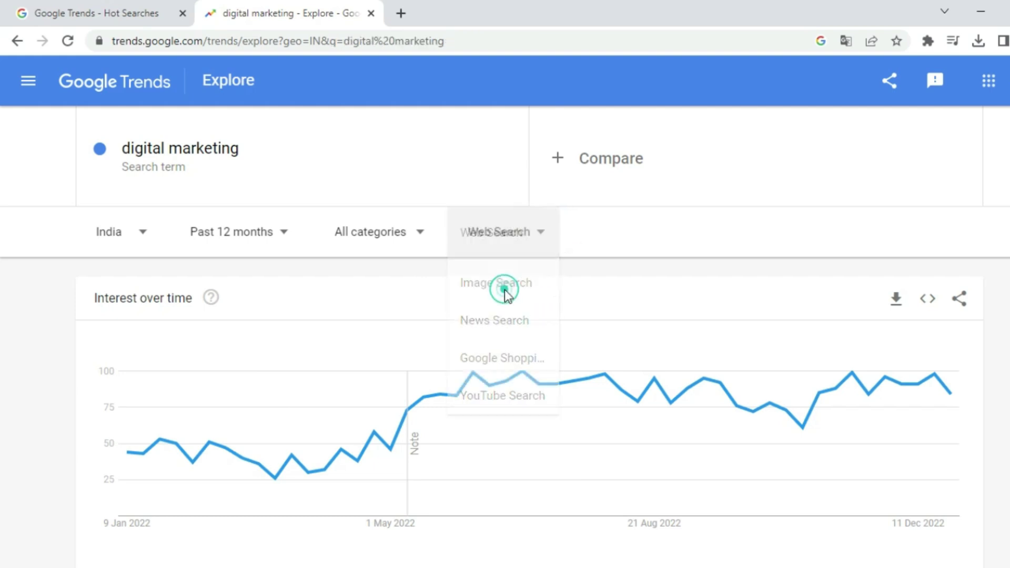
- Set the time range for digital marketing to Past 5 years
scroll(282, 416, "down", 2)
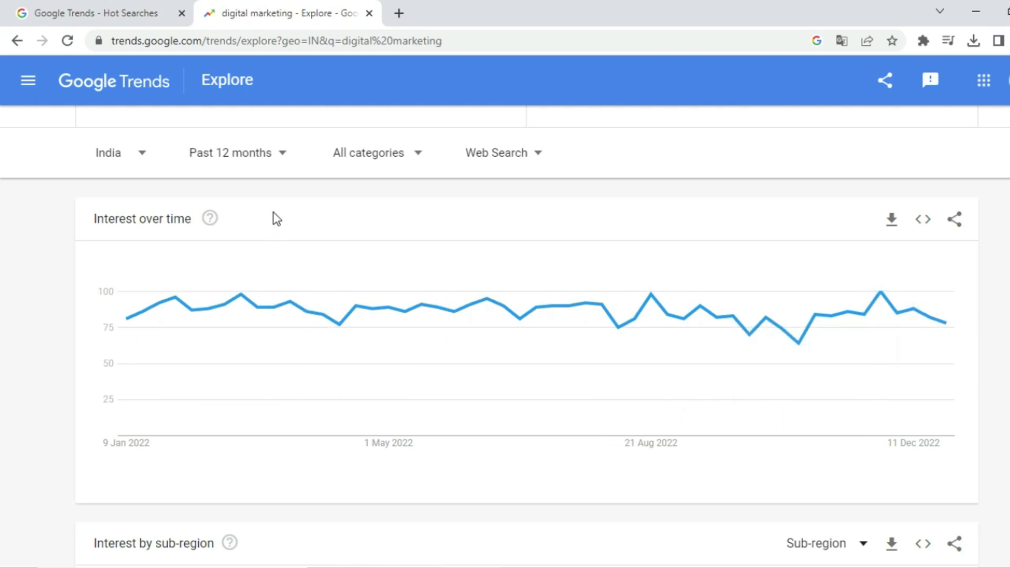
left_click(267, 170)
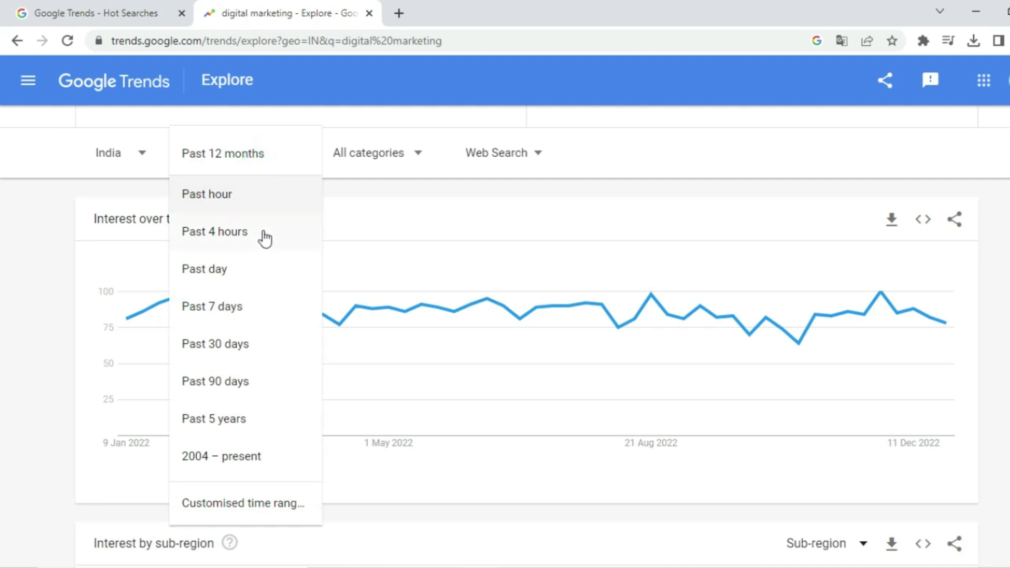
left_click(239, 415)
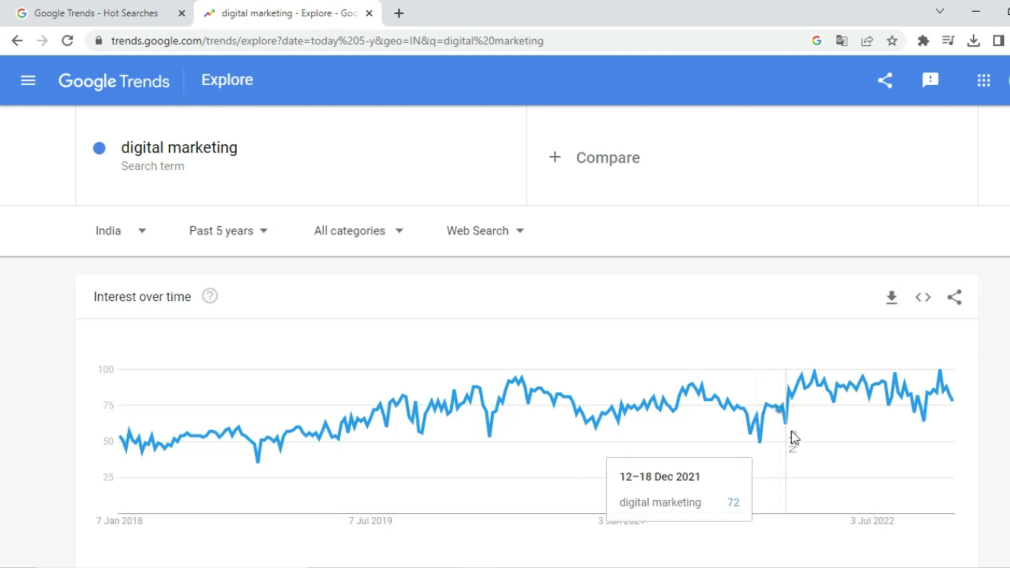
- Examine the interest over time chart and the interest by sub-region ranking for digital marketing
scroll(800, 407, "down", 4)
scroll(526, 326, "up", 4)
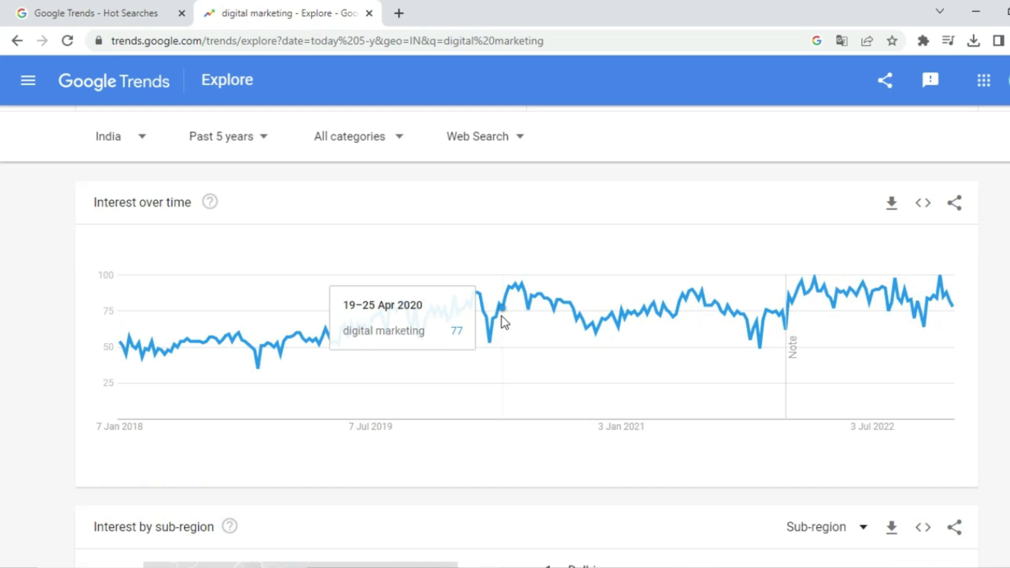
scroll(444, 316, "down", 6)
scroll(450, 315, "down", 1)
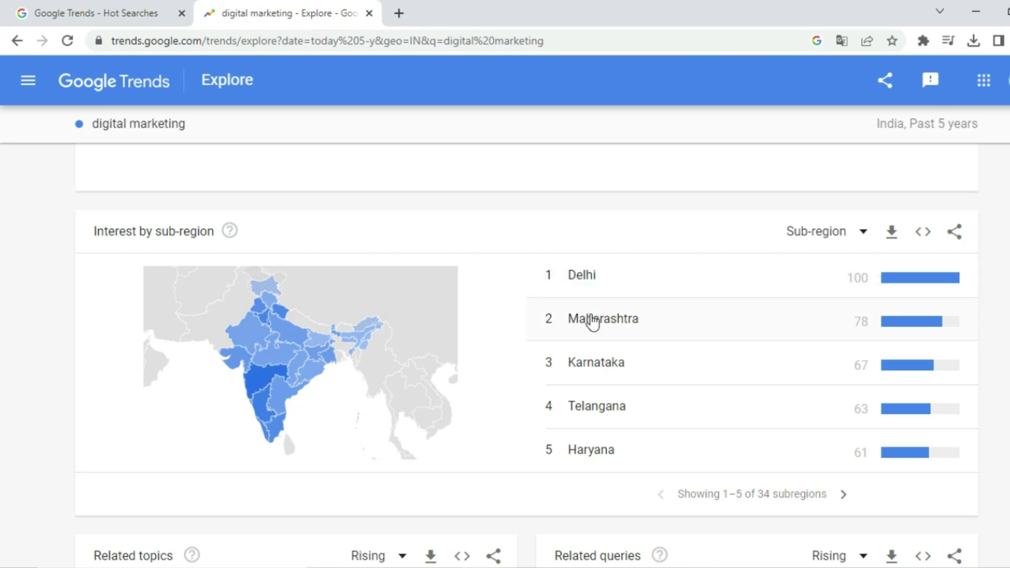
scroll(605, 305, "down", 1)
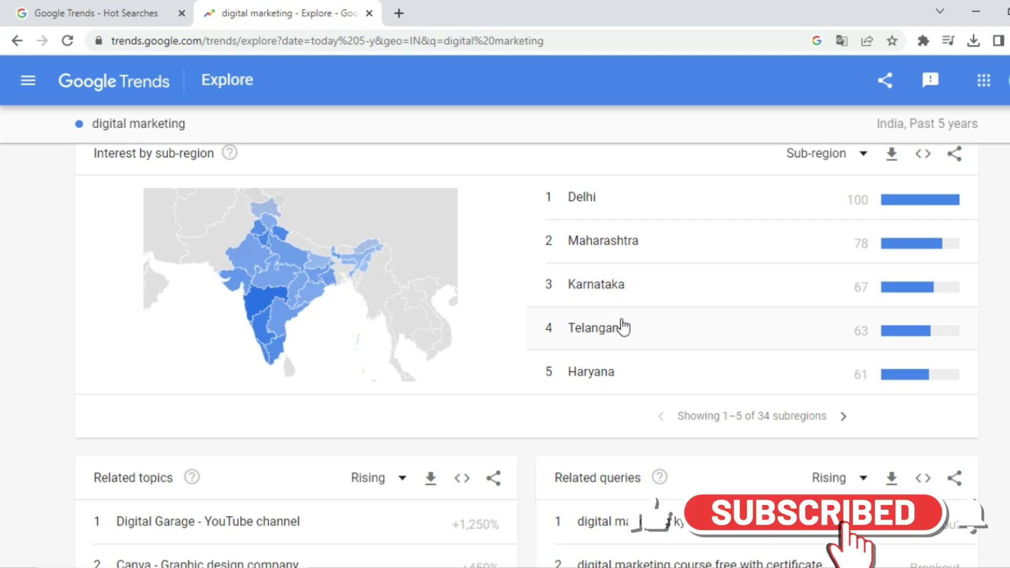
scroll(624, 326, "down", 1)
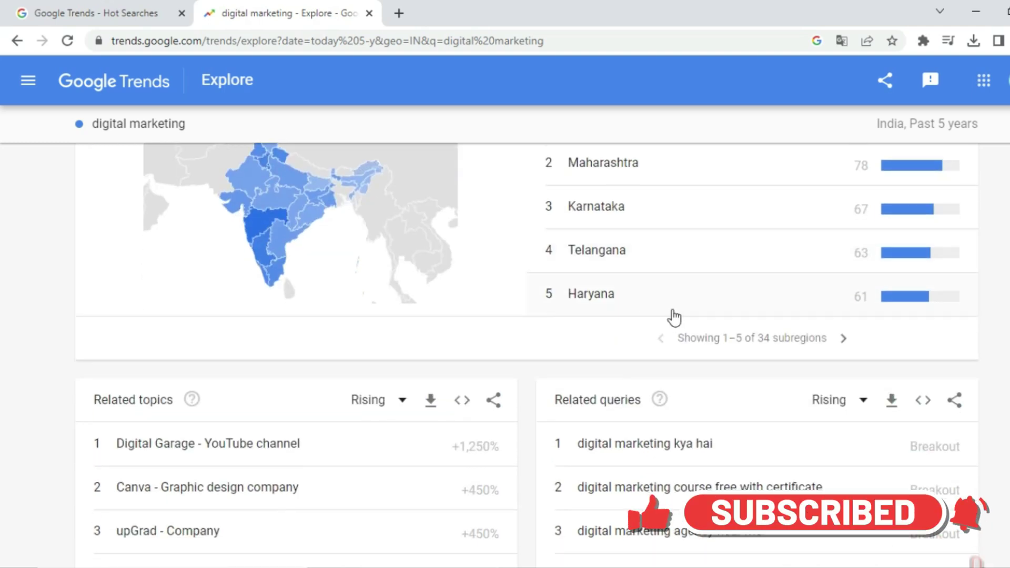
- Review the rising related topics and related queries, including the second page of related topics
scroll(473, 350, "down", 1)
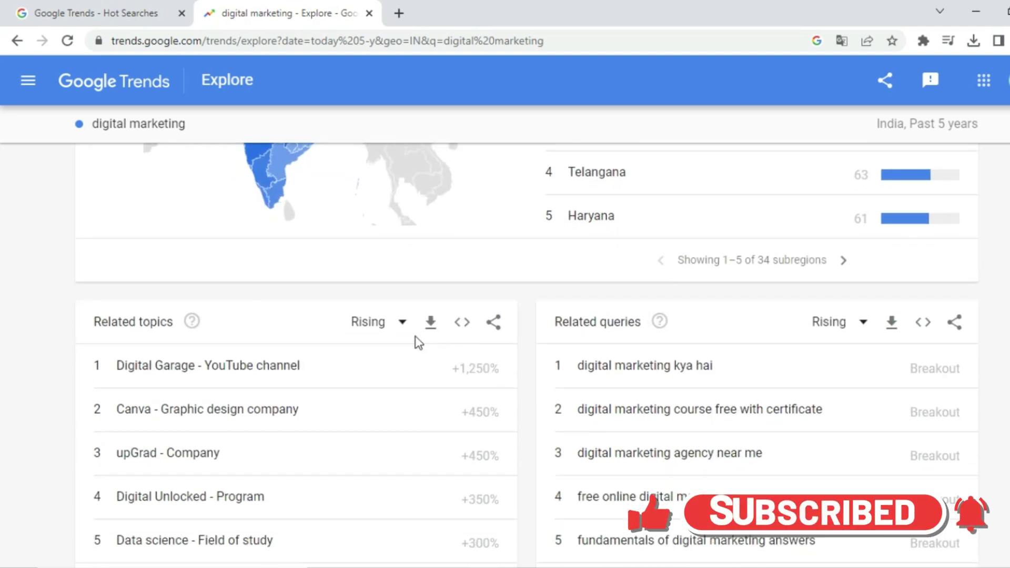
scroll(418, 342, "down", 1)
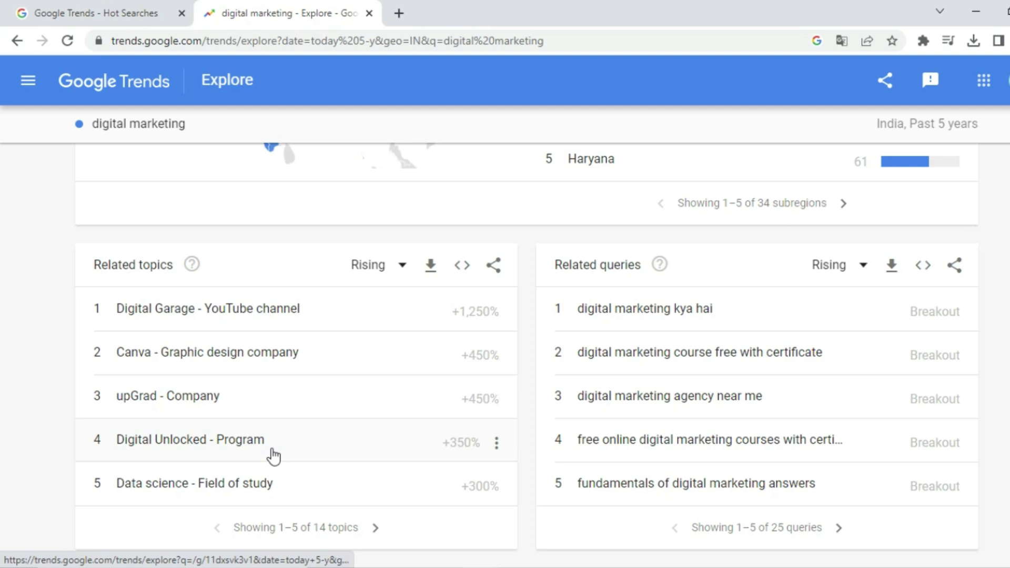
left_click(376, 529)
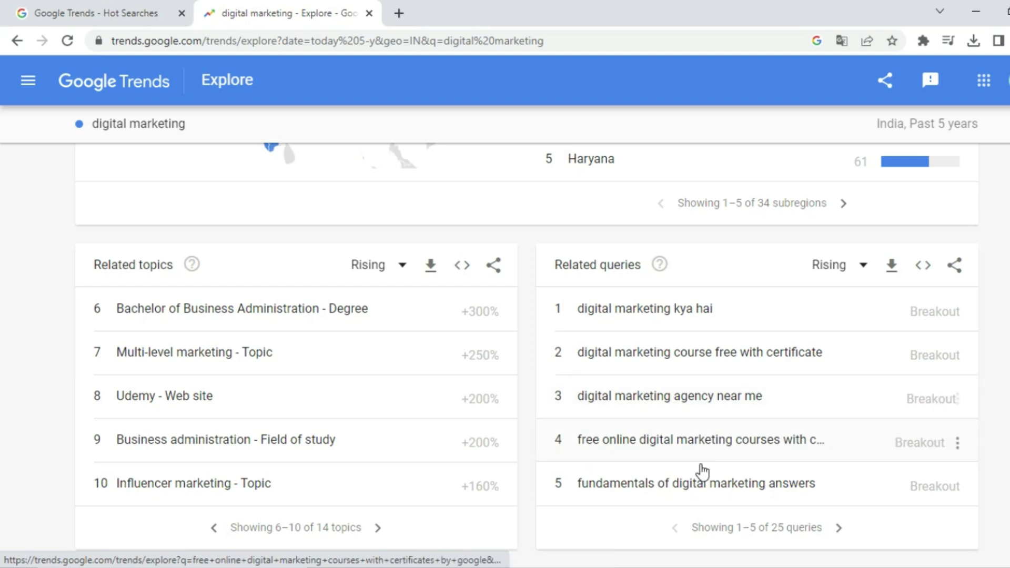
scroll(799, 489, "up", 2)
scroll(776, 468, "up", 12)
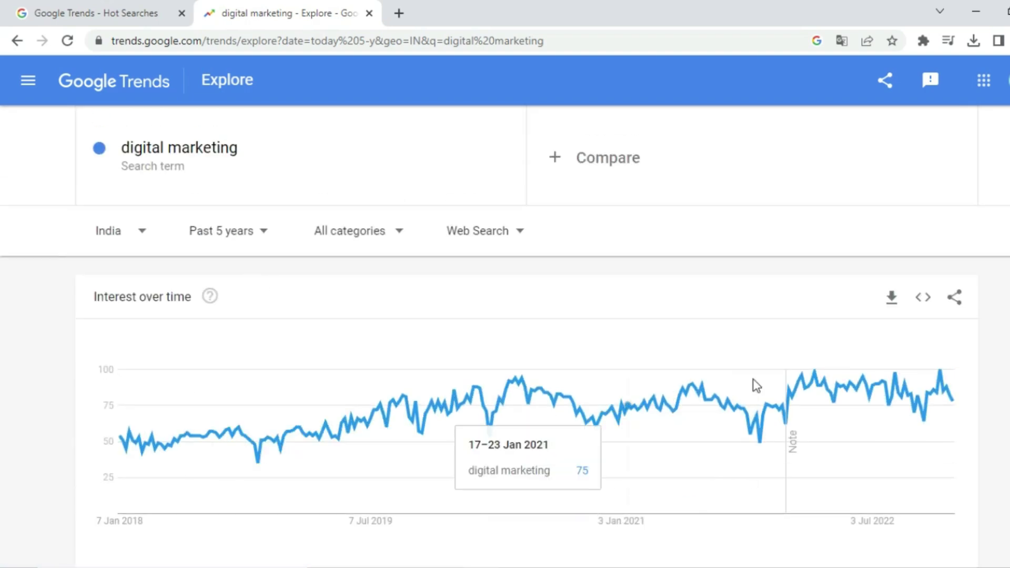
- Switch the search type to YouTube Search and examine the digital marketing interest over time chart
left_click(521, 232)
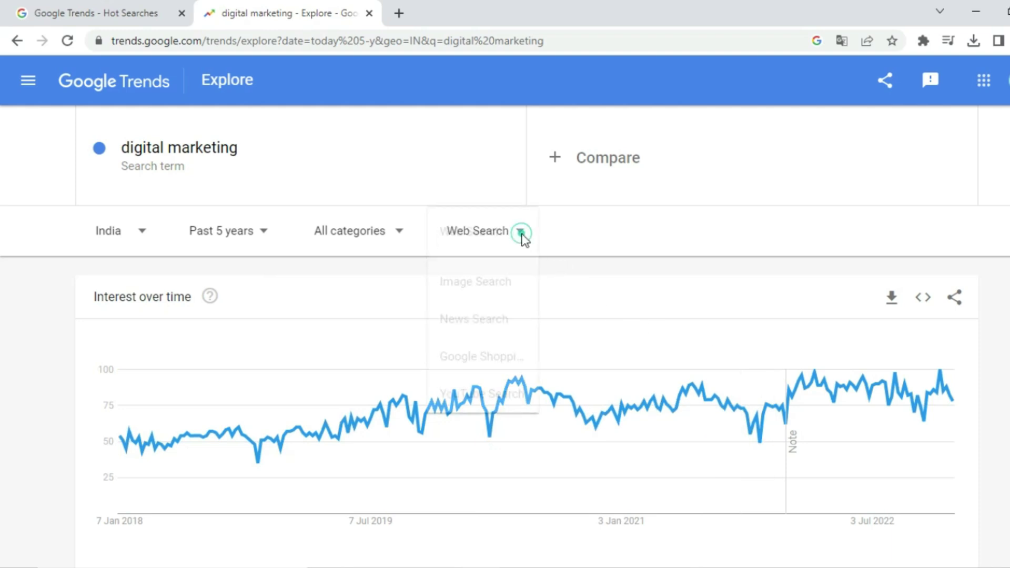
left_click(485, 399)
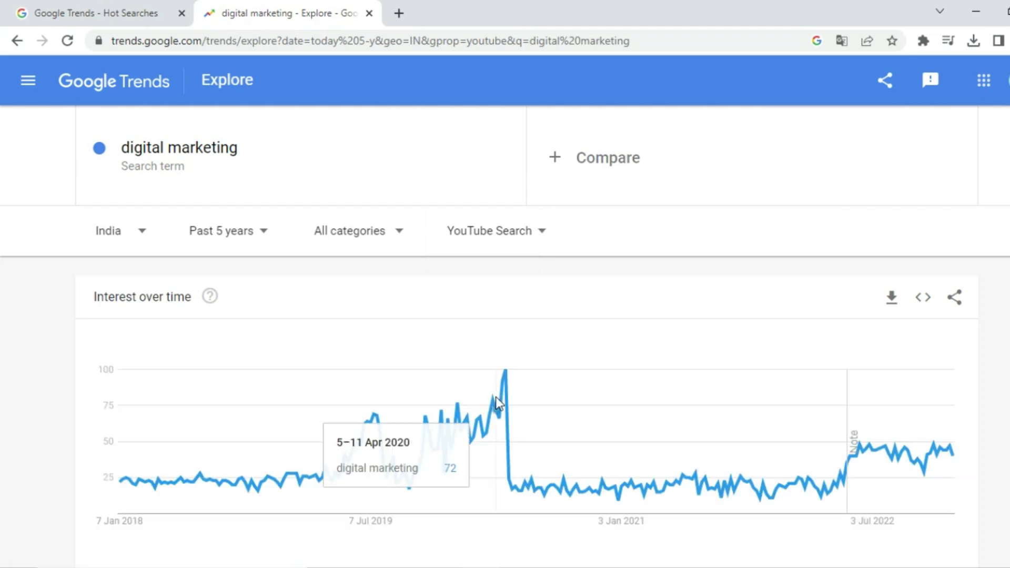
scroll(473, 402, "down", 1)
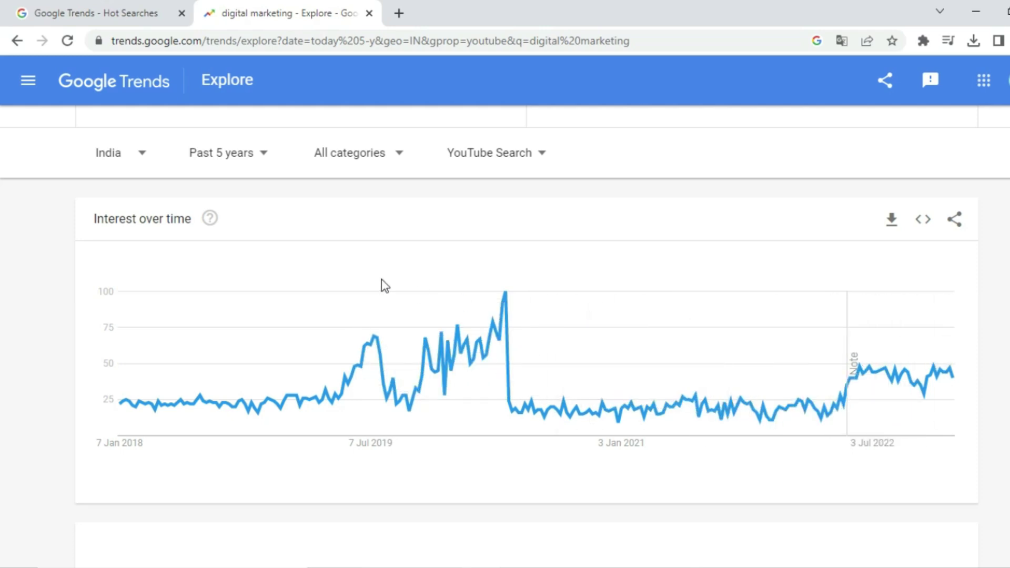
scroll(415, 295, "down", 4)
scroll(437, 292, "up", 5)
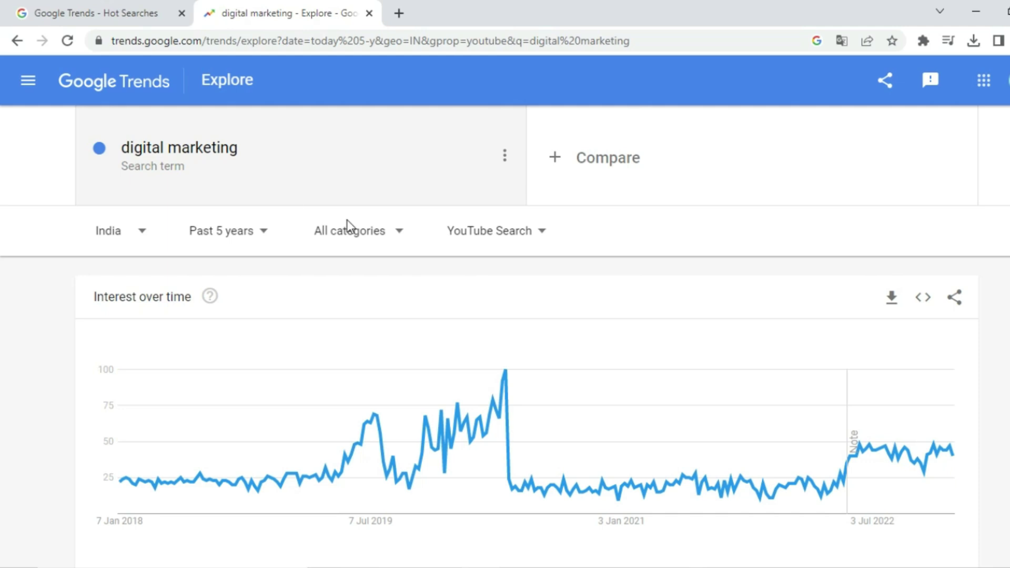
- Set the search type back to Web Search and the time range to Past 12 months
left_click(512, 238)
left_click(505, 281)
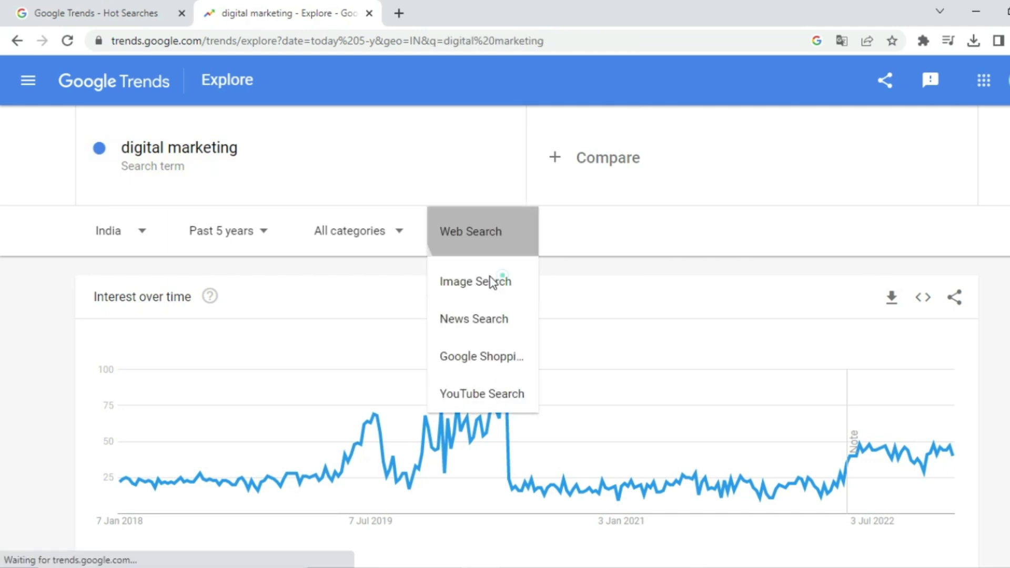
left_click(245, 237)
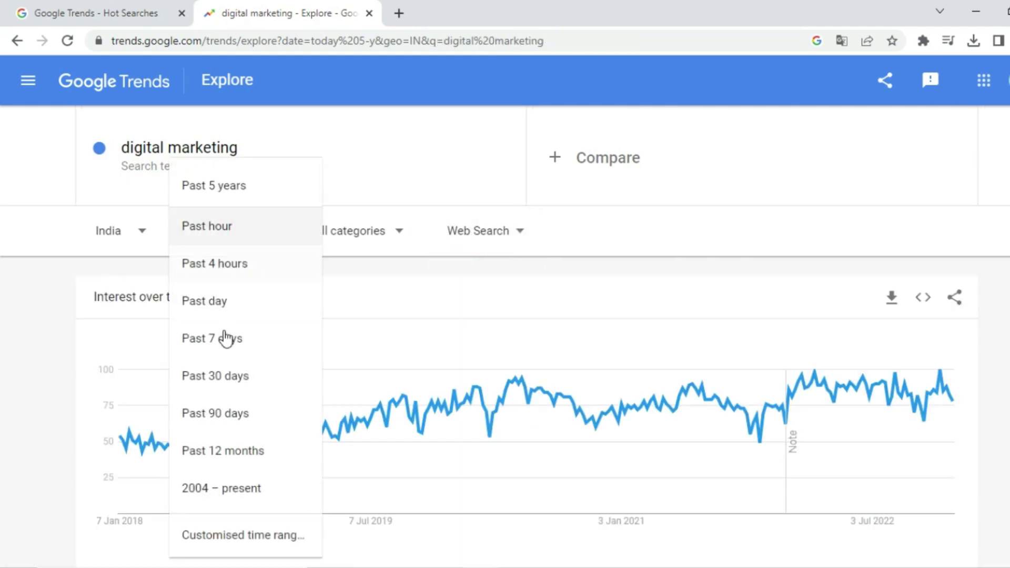
left_click(221, 448)
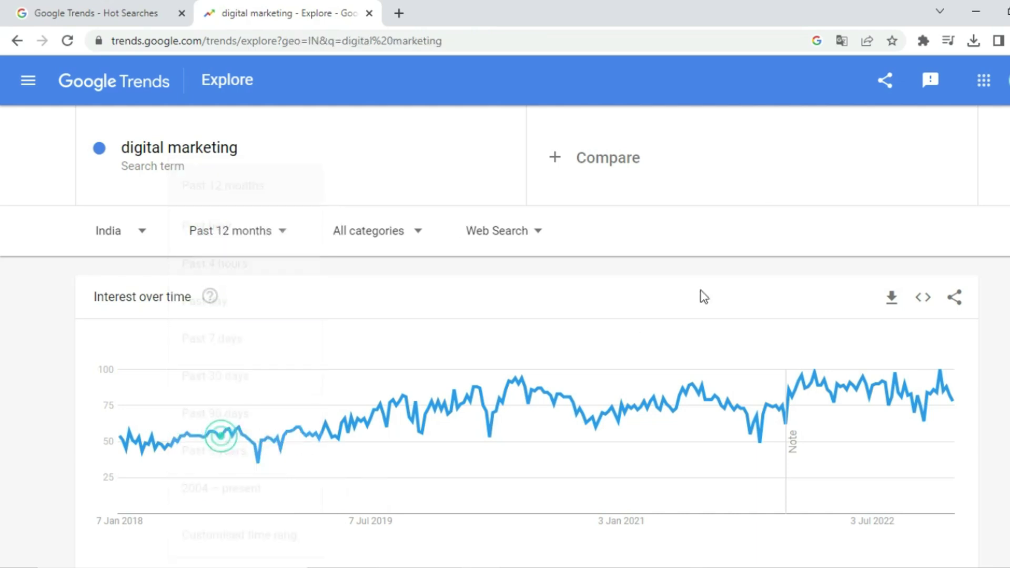
- Add social media marketing as a comparison term and examine both terms' average and interest over time
left_click(685, 158)
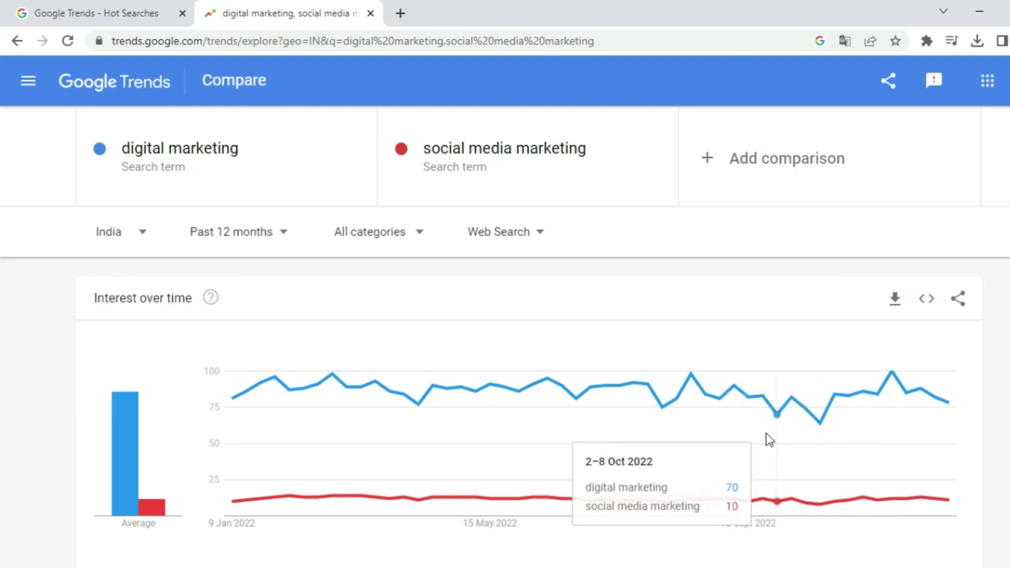
scroll(736, 421, "down", 3)
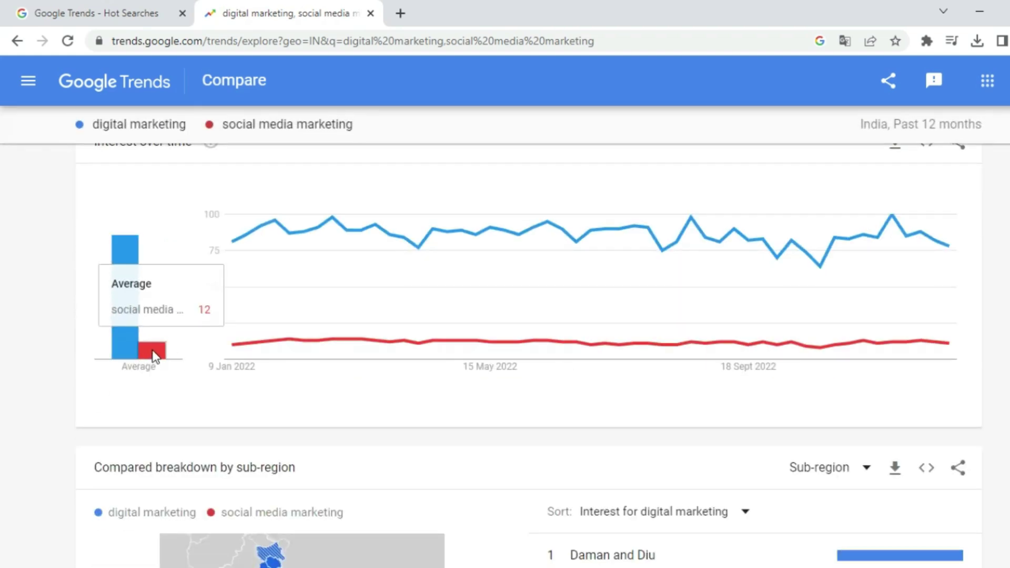
scroll(258, 348, "up", 1)
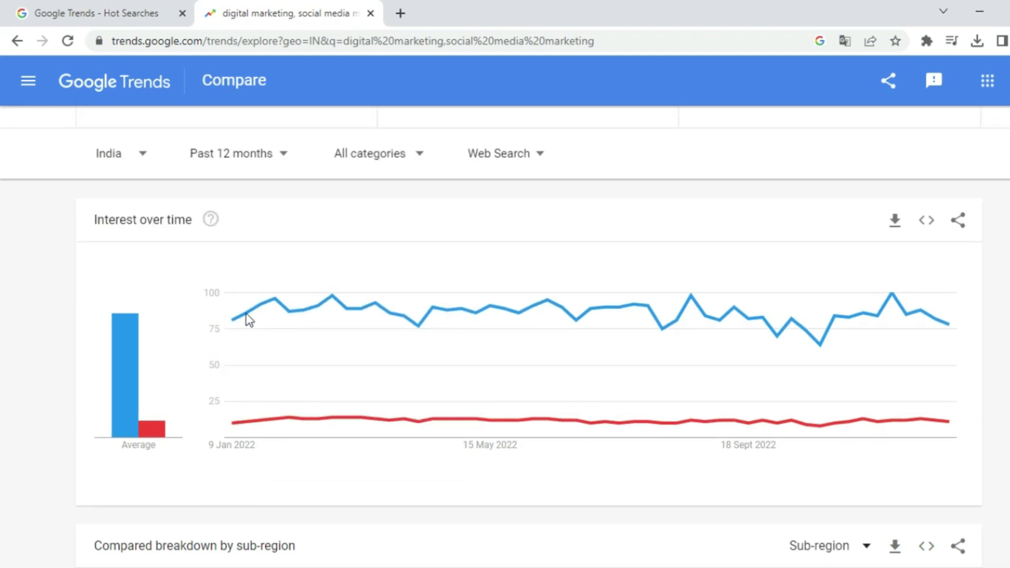
- Examine the compared breakdown by sub-region, including the second page of sub-regions and each term's share in Kerala
scroll(316, 322, "down", 5)
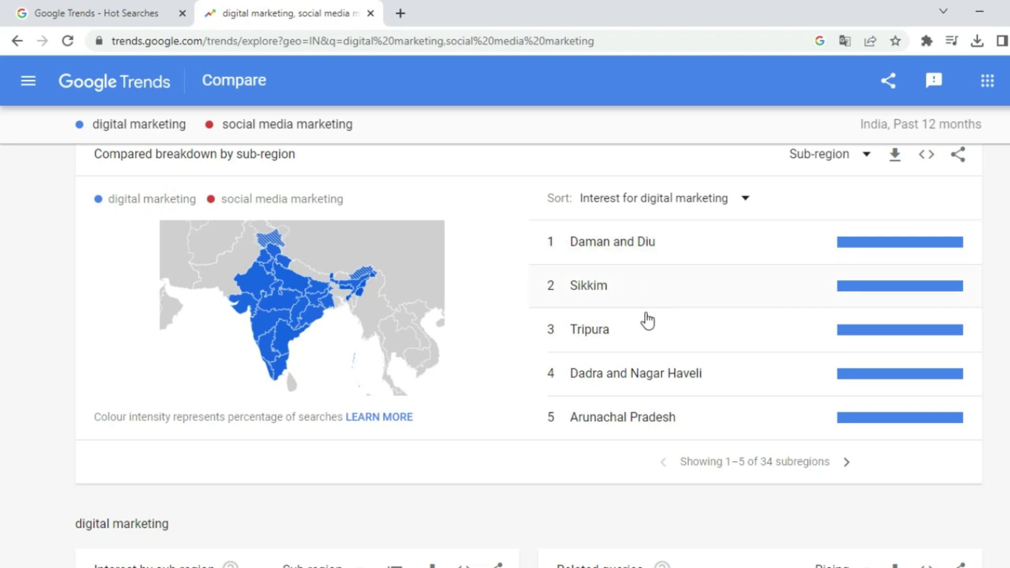
left_click(843, 463)
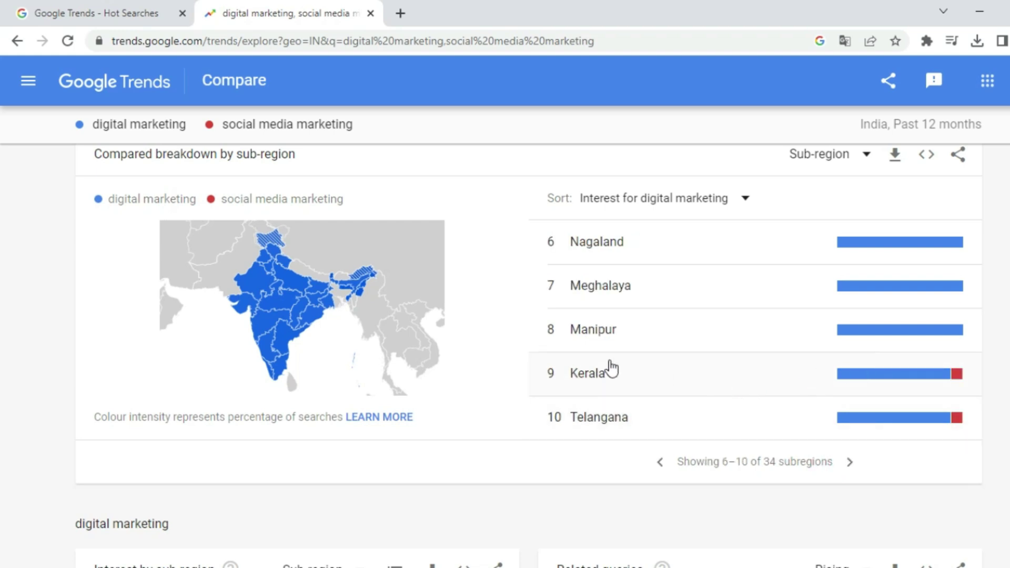
mouse_move(935, 376)
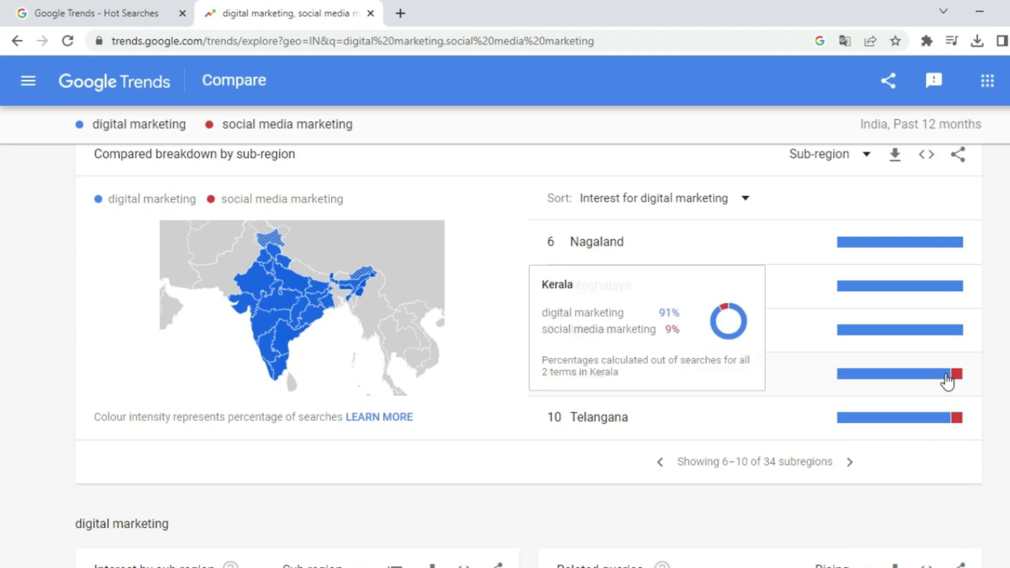
scroll(942, 372, "down", 10)
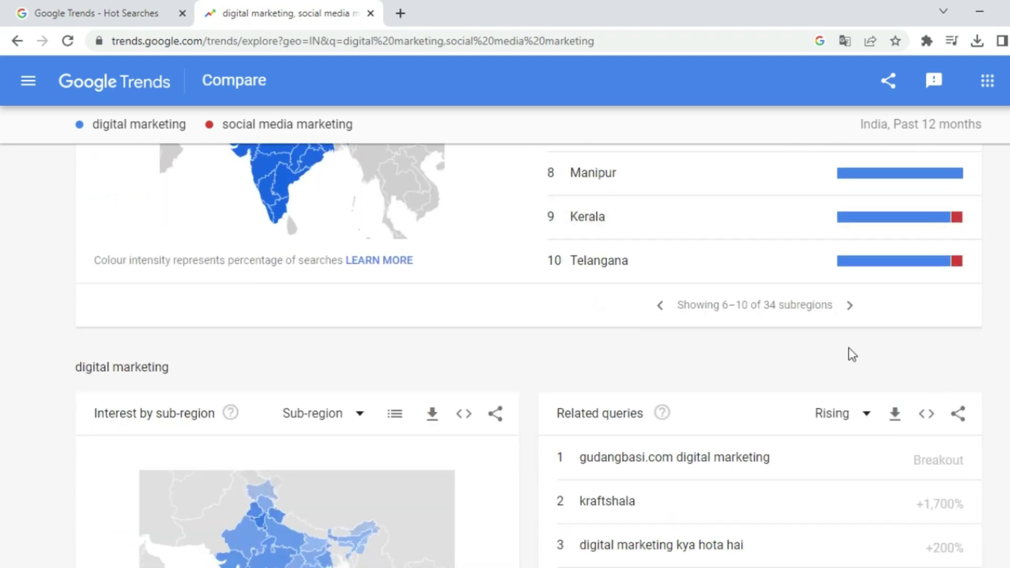
- Examine the separate sub-region maps and related queries for digital marketing and social media marketing
scroll(639, 304, "down", 5)
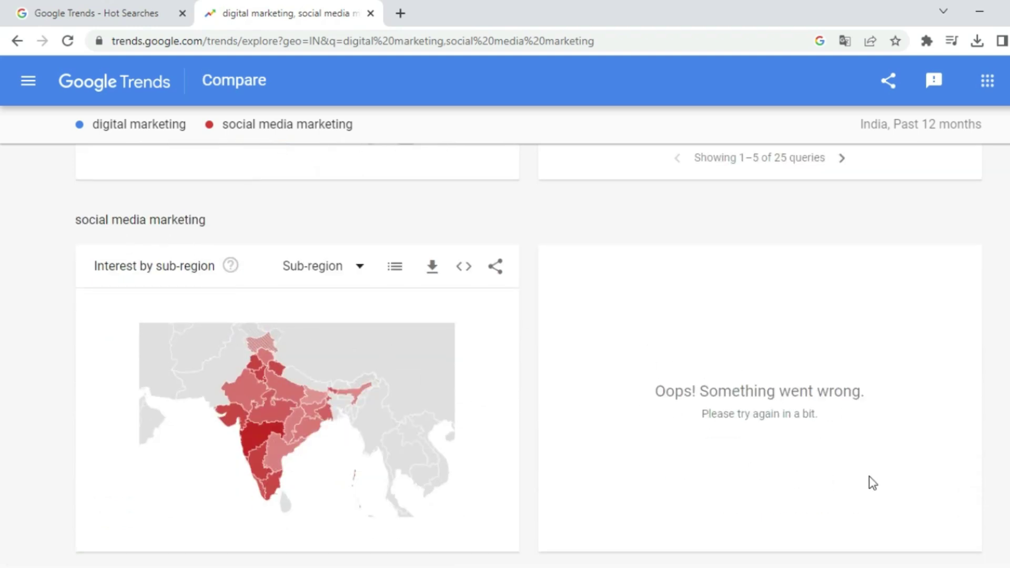
scroll(426, 349, "up", 15)
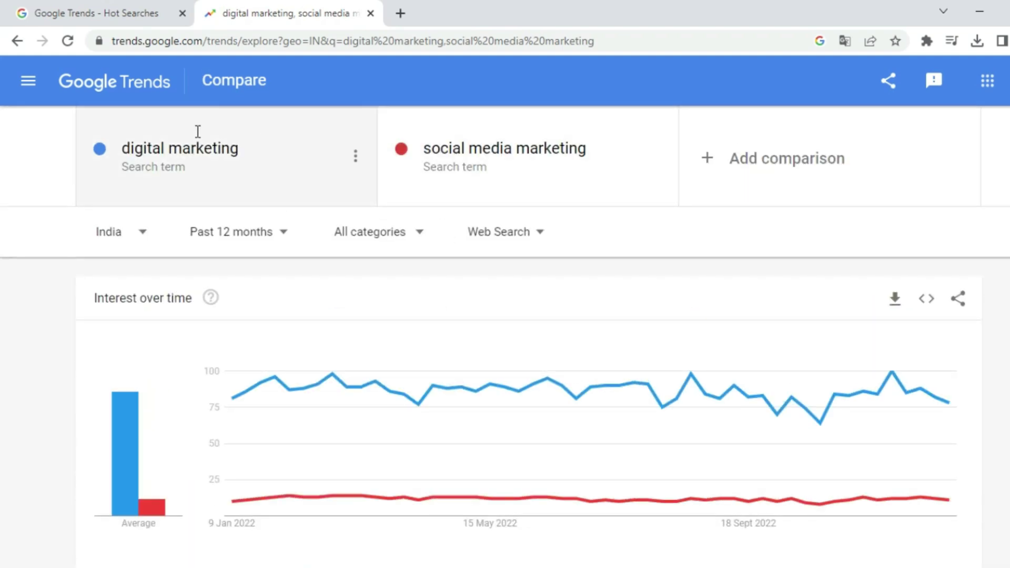
left_click(229, 149)
key("BackSpace")
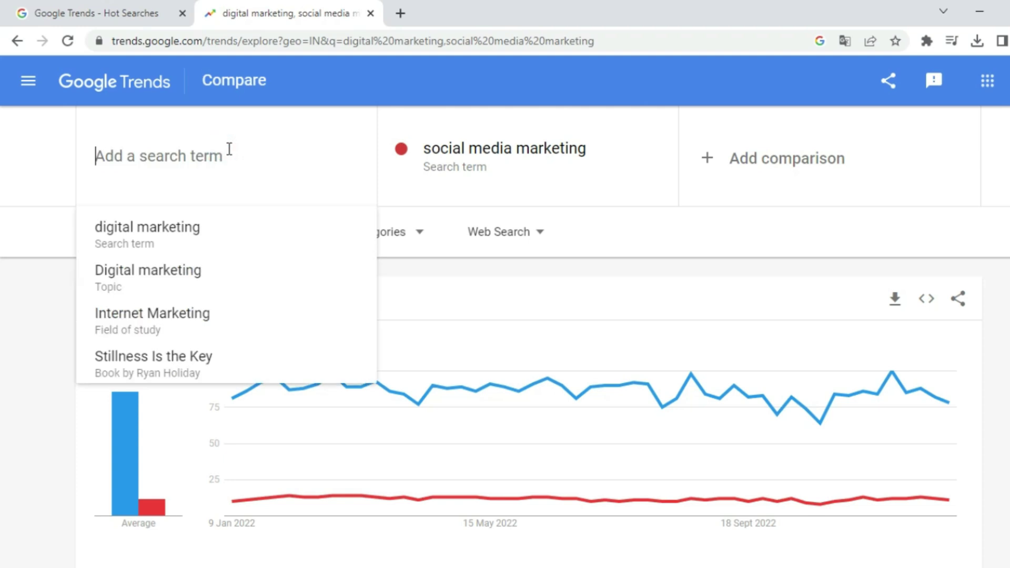
left_click(466, 153)
left_click(432, 153)
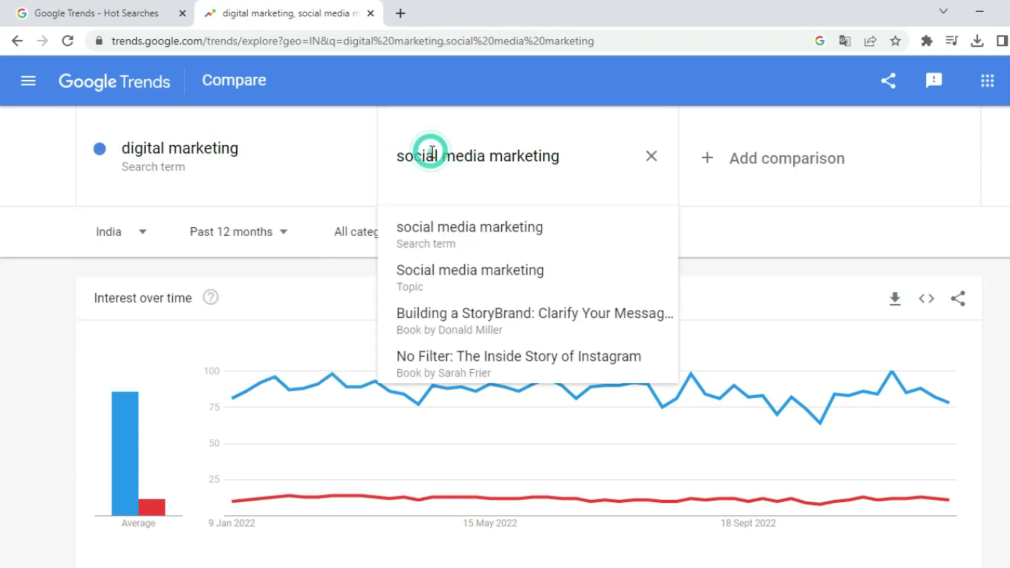
key("ctrl+a")
key("BackSpace")
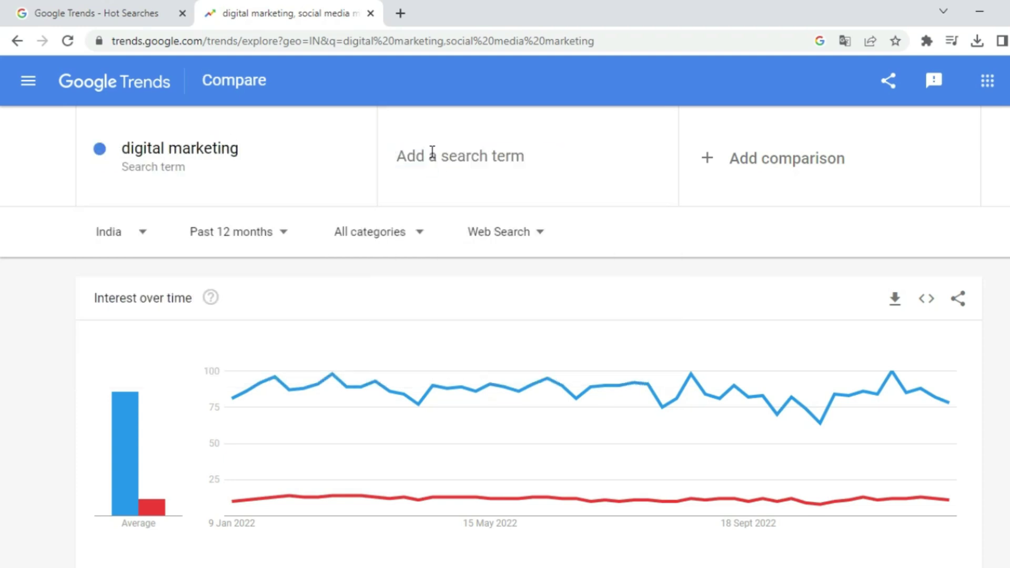
- Replace the compared terms with the single search term ladies purse for India and dismiss the translation offer
left_click(213, 151)
key("BackSpace")
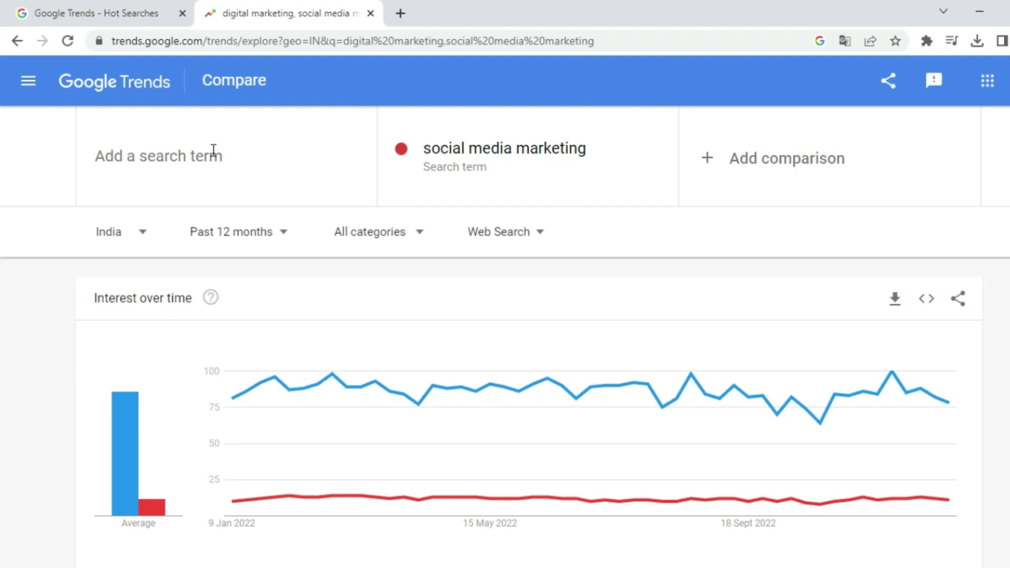
type("laide")
type("s purse")
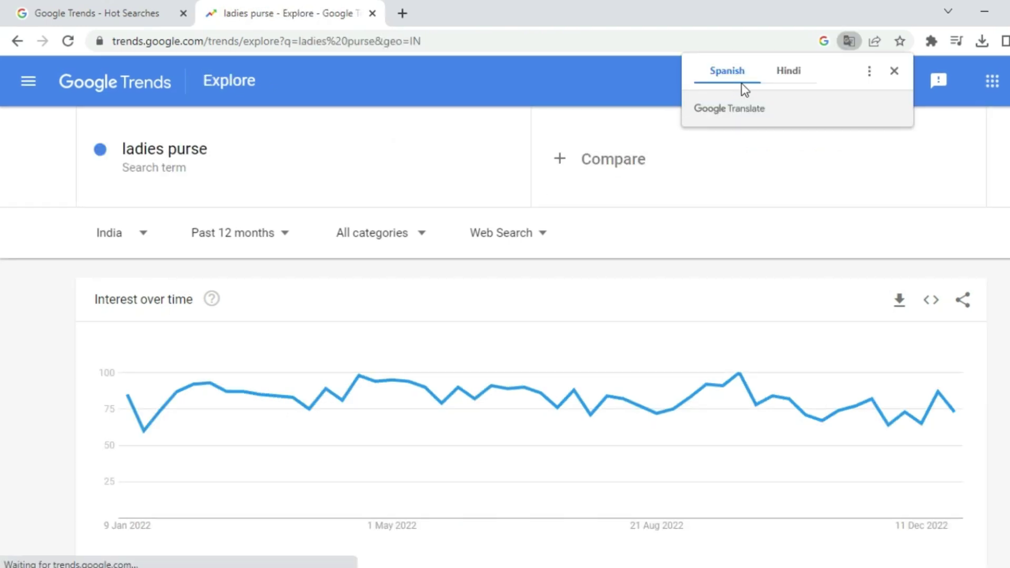
left_click(893, 70)
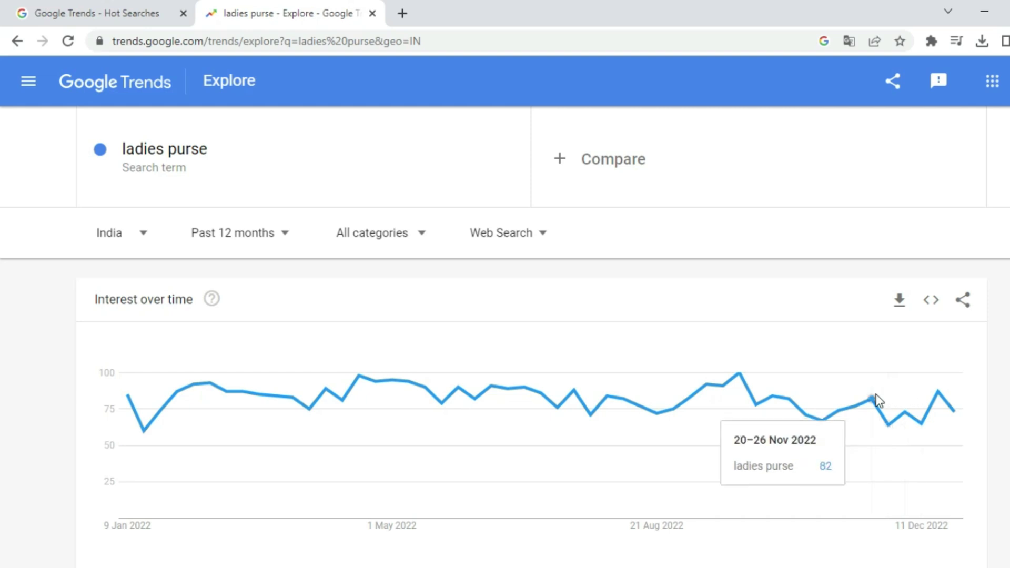
- Examine the ladies purse interest over time and its interest by sub-region, including the second page of sub-regions
scroll(876, 395, "down", 1)
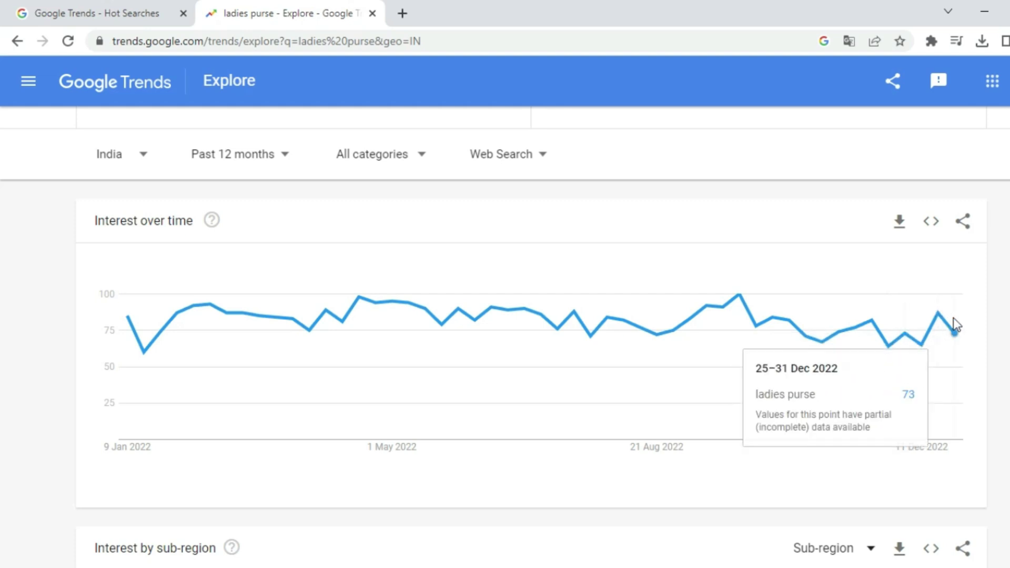
scroll(700, 342, "down", 3)
scroll(678, 333, "down", 4)
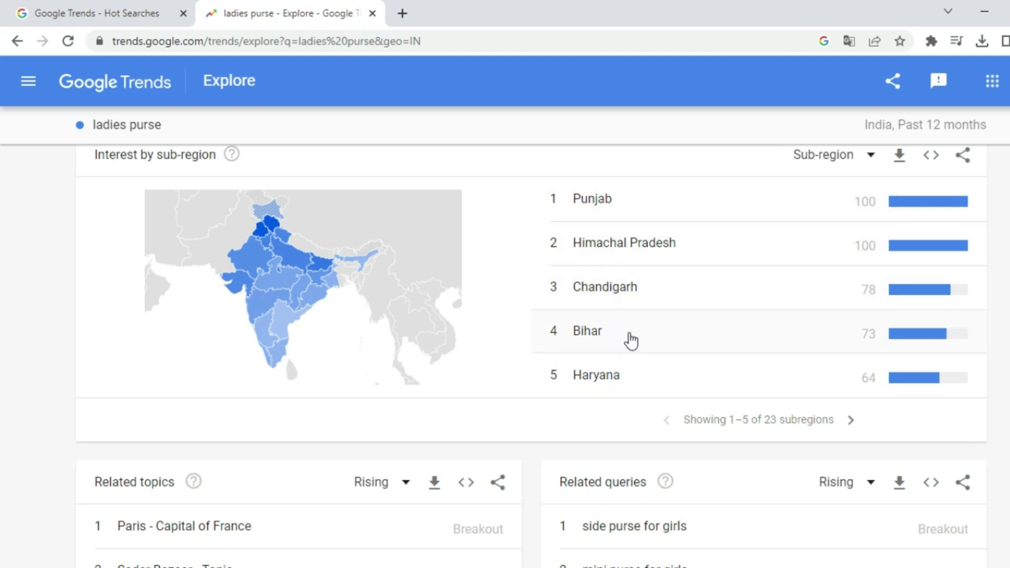
left_click(851, 421)
left_click(853, 420)
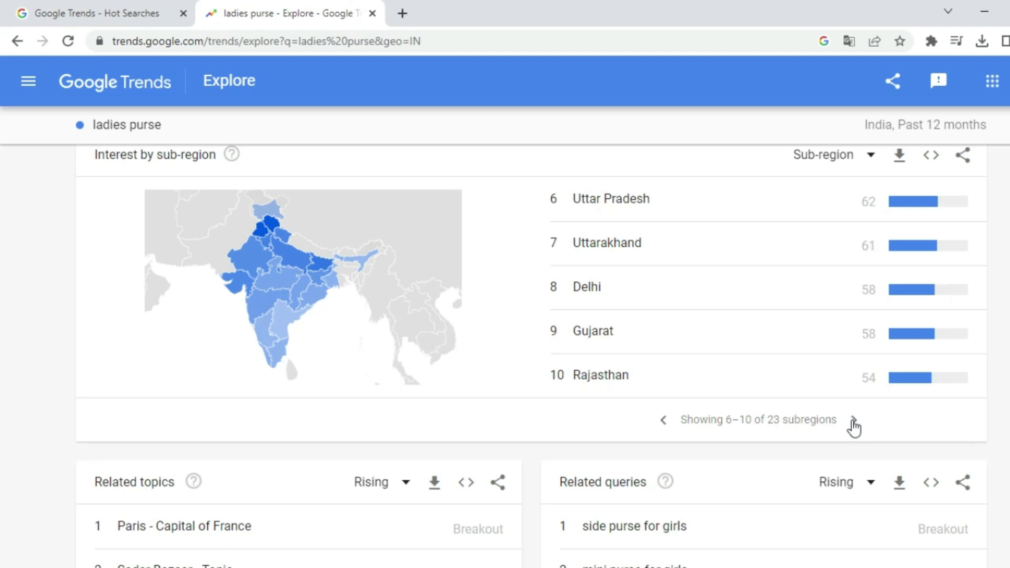
- Examine the rising related topics and related queries for ladies purse
scroll(530, 345, "down", 4)
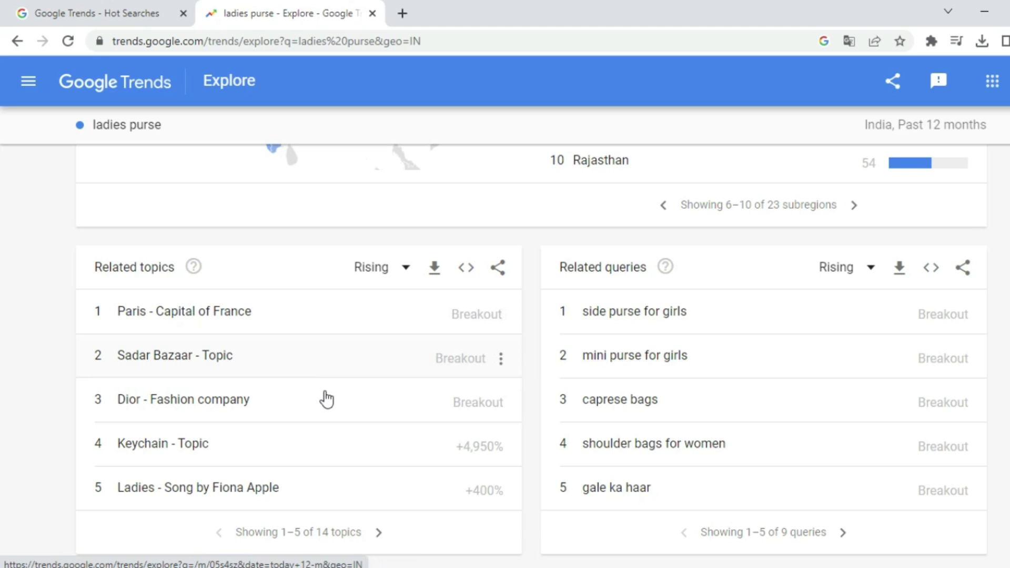
scroll(421, 431, "up", 7)
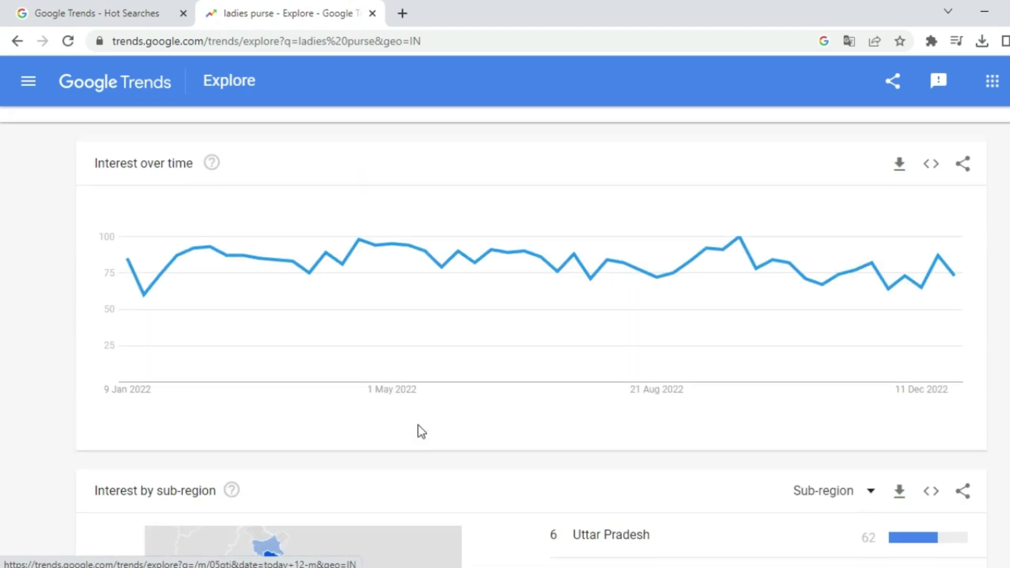
scroll(421, 431, "up", 3)
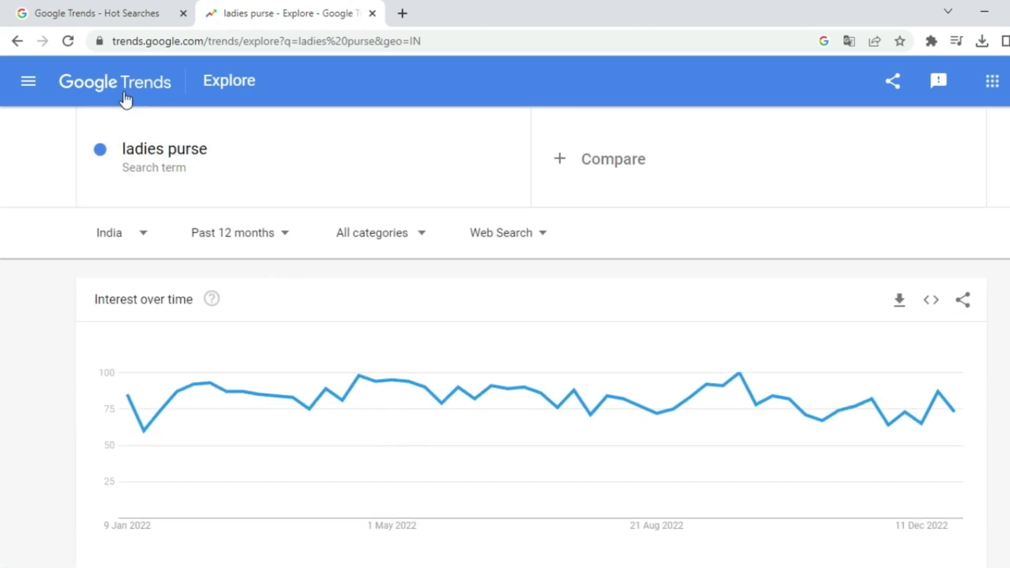
- Return to the Google Trends home page and explore the search term digital marketing
left_click(96, 79)
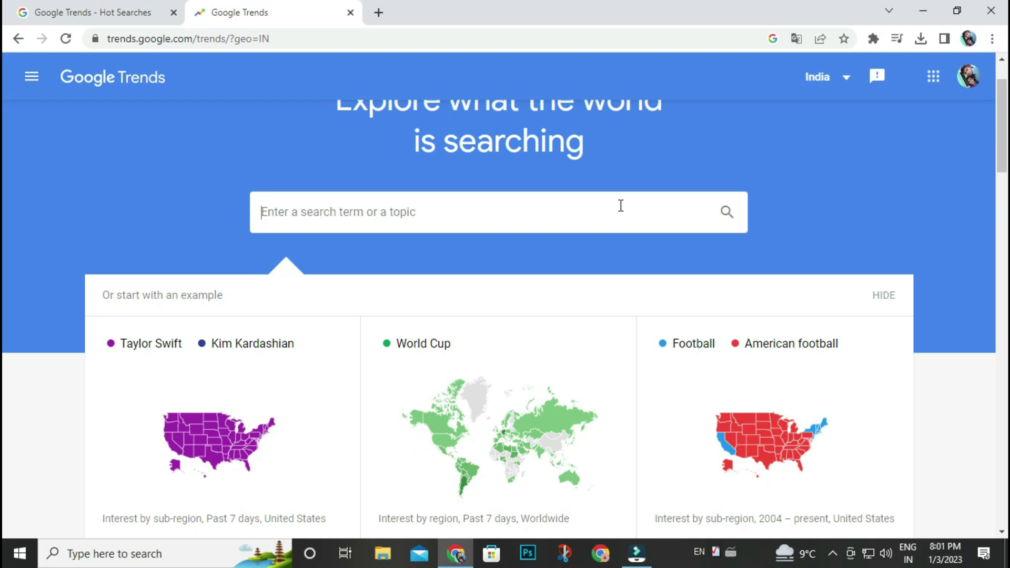
left_click(621, 205)
type("digital marketing")
key("Return")
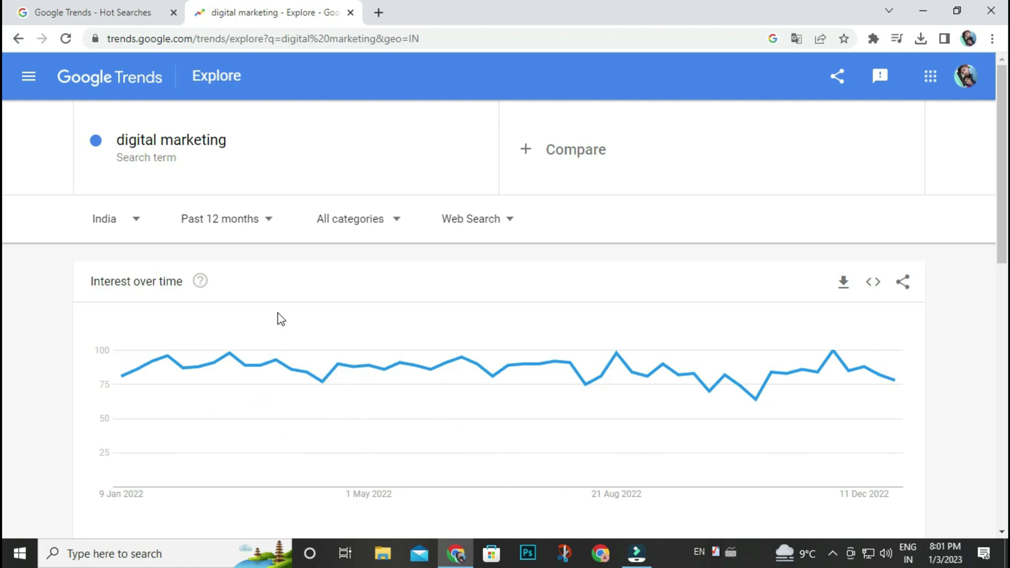
- Go back to the home page and explore the search term up election result
left_click(58, 76)
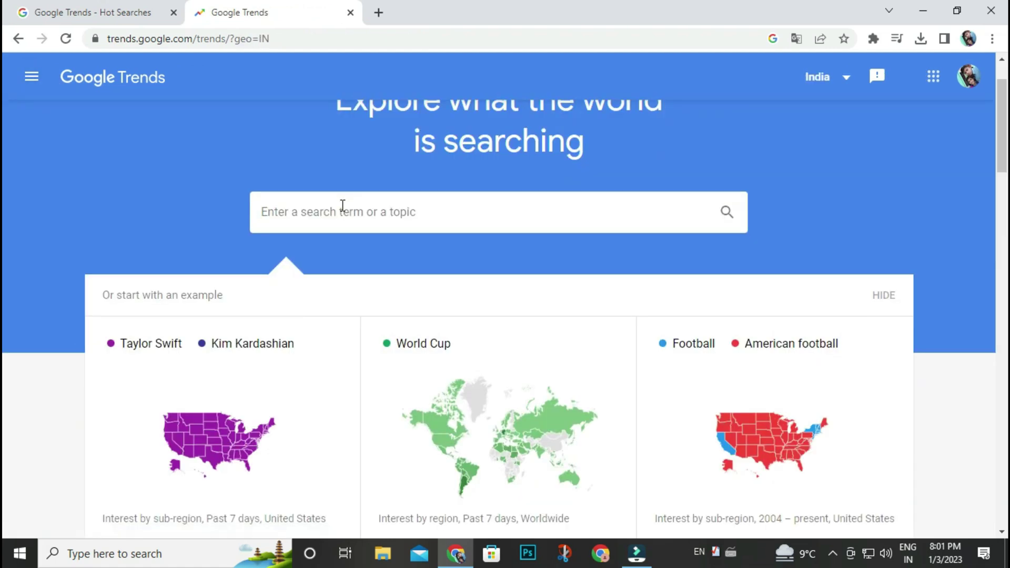
type("up ")
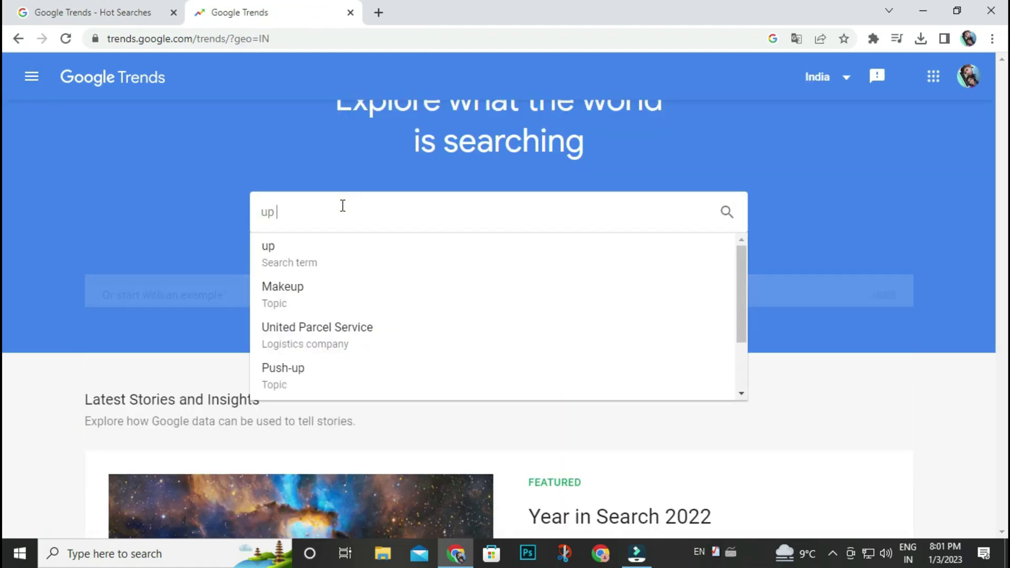
type("election result")
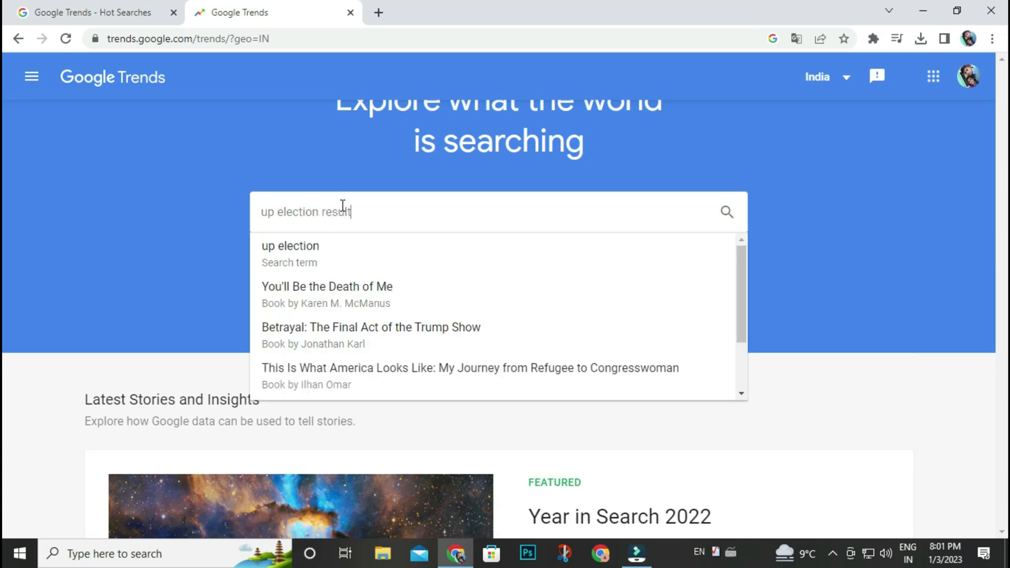
key("Return")
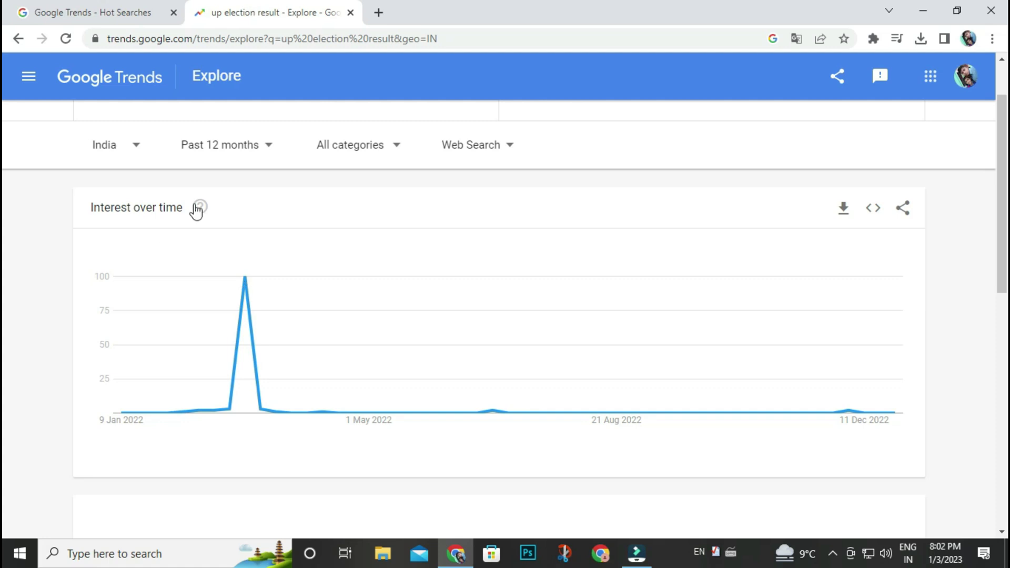
- Set the time range to Past 5 years and examine the peaks in the up election result chart
left_click(222, 141)
left_click(216, 399)
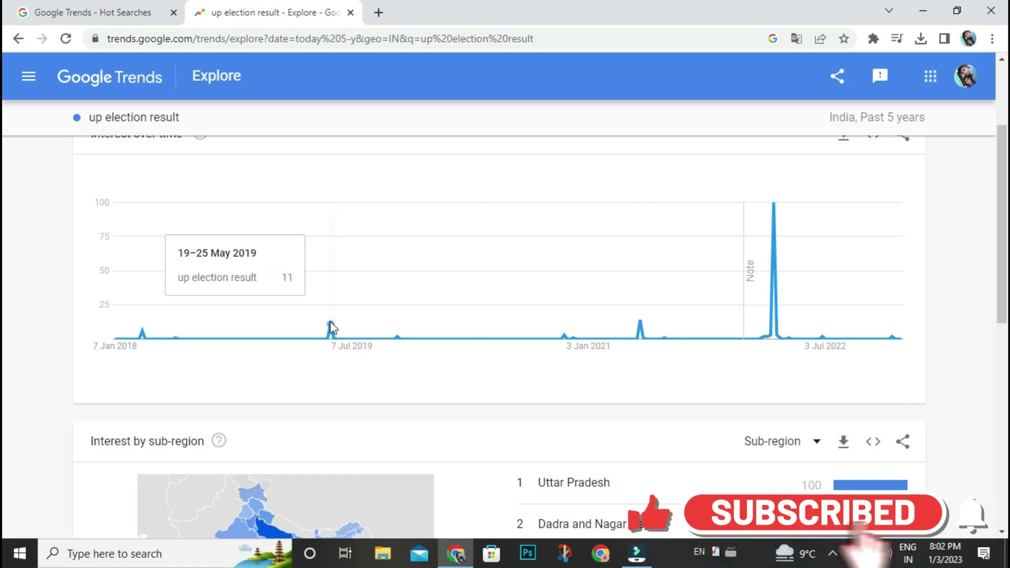
scroll(711, 310, "up", 2)
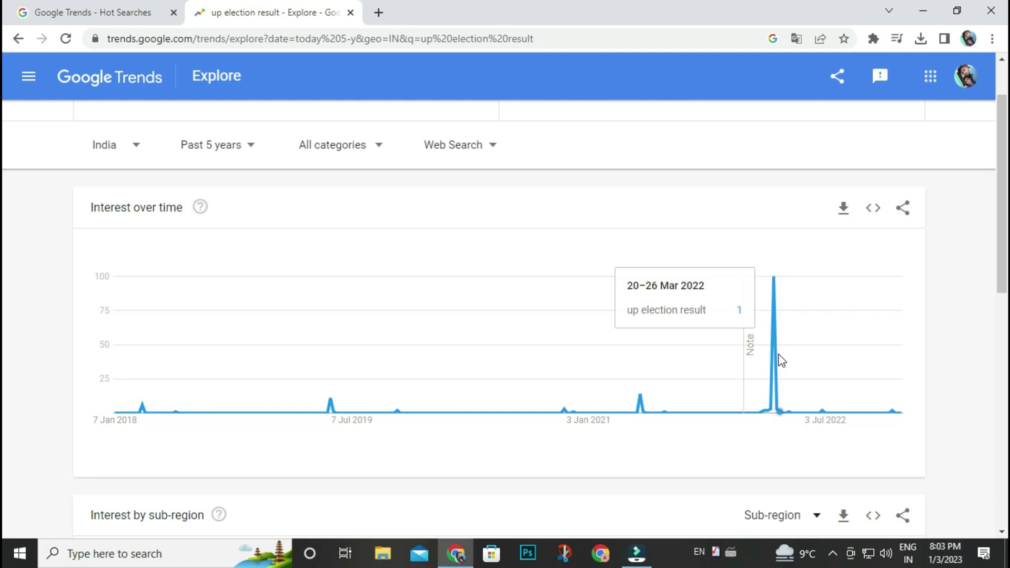
scroll(57, 128, "up", 2)
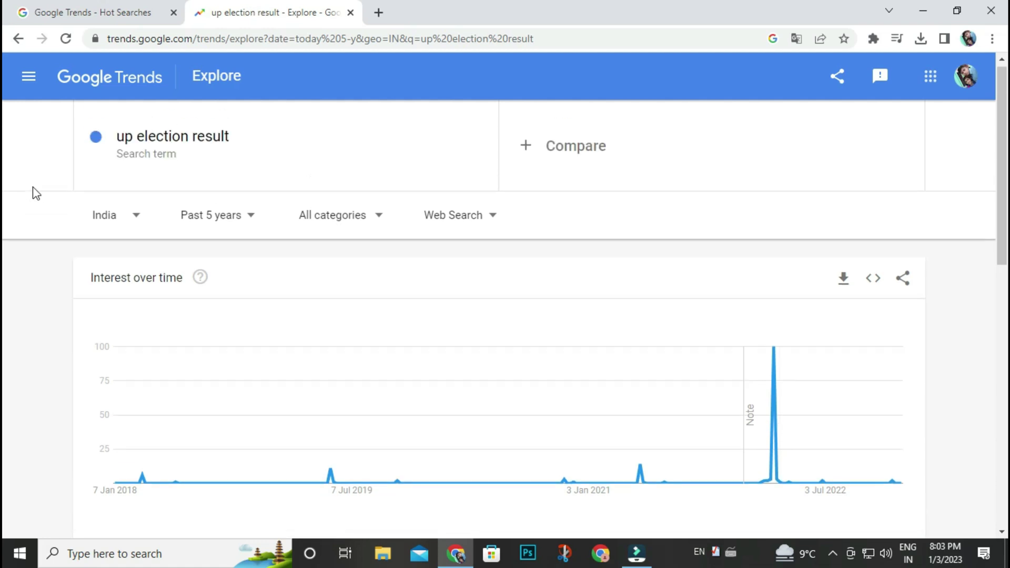
- Return to the home page and open the featured Year in Search 2022 story
left_click(117, 82)
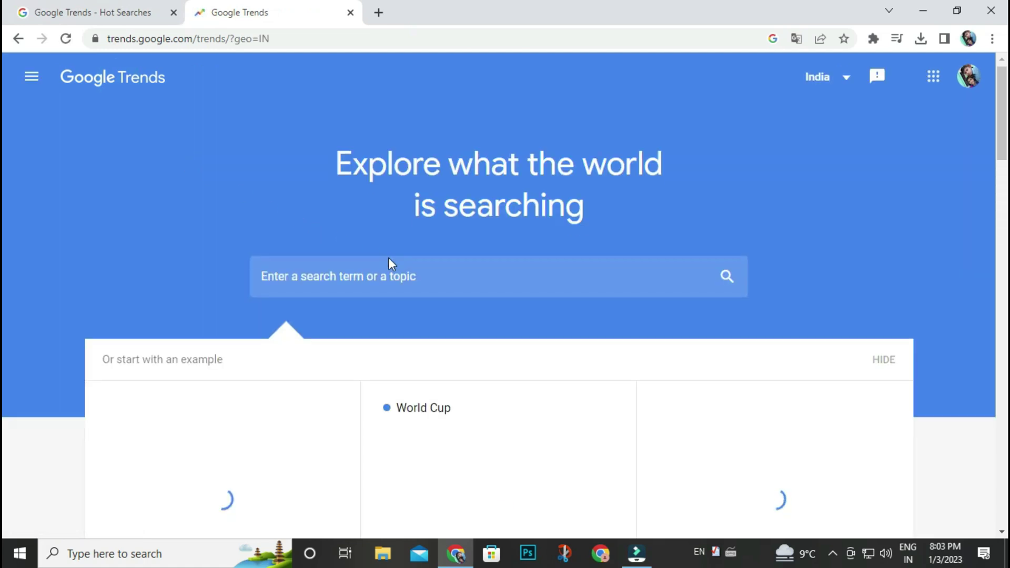
scroll(389, 260, "down", 5)
scroll(389, 263, "down", 5)
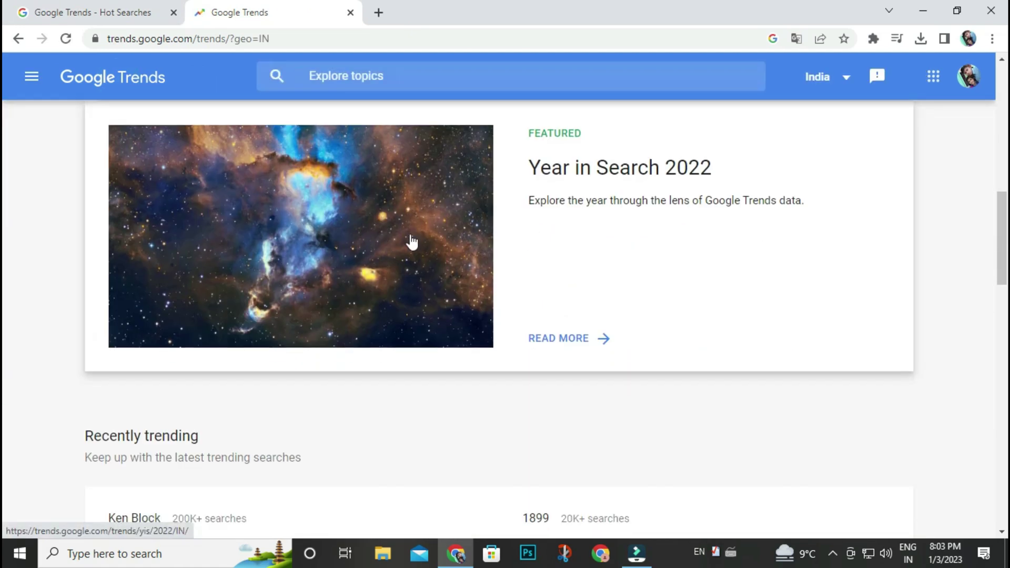
left_click(564, 338)
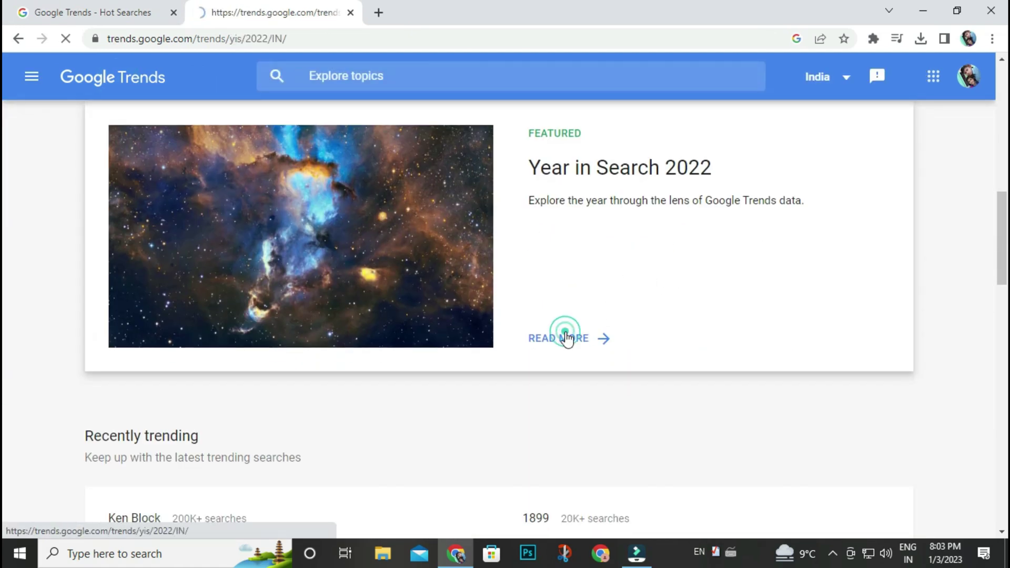
- Examine India's 2022 trending lists, from searches, what is and how to through movies, people, news events, sports events and recipes
scroll(498, 286, "down", 5)
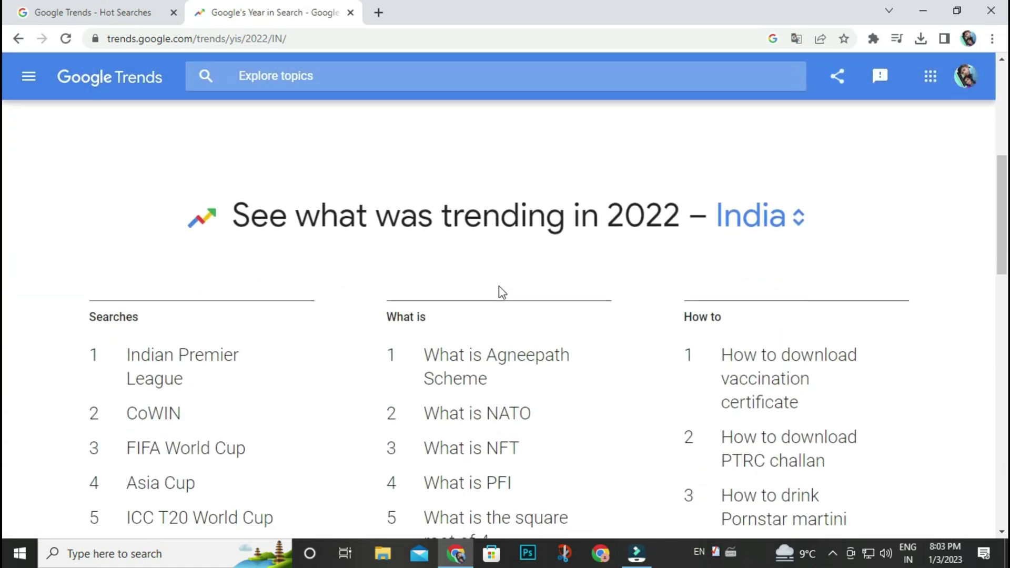
scroll(499, 286, "down", 3)
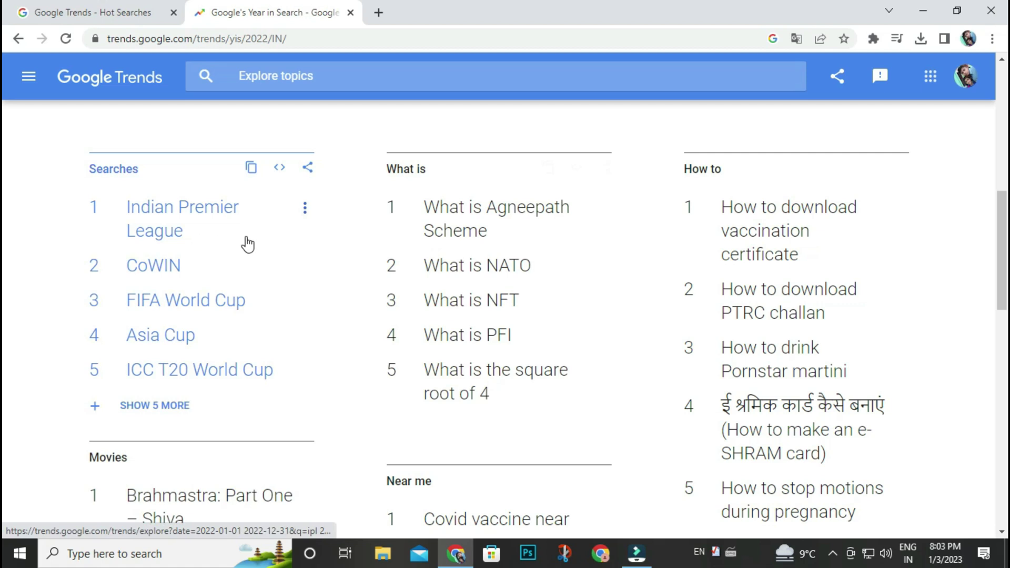
scroll(253, 236, "up", 1)
scroll(219, 253, "down", 3)
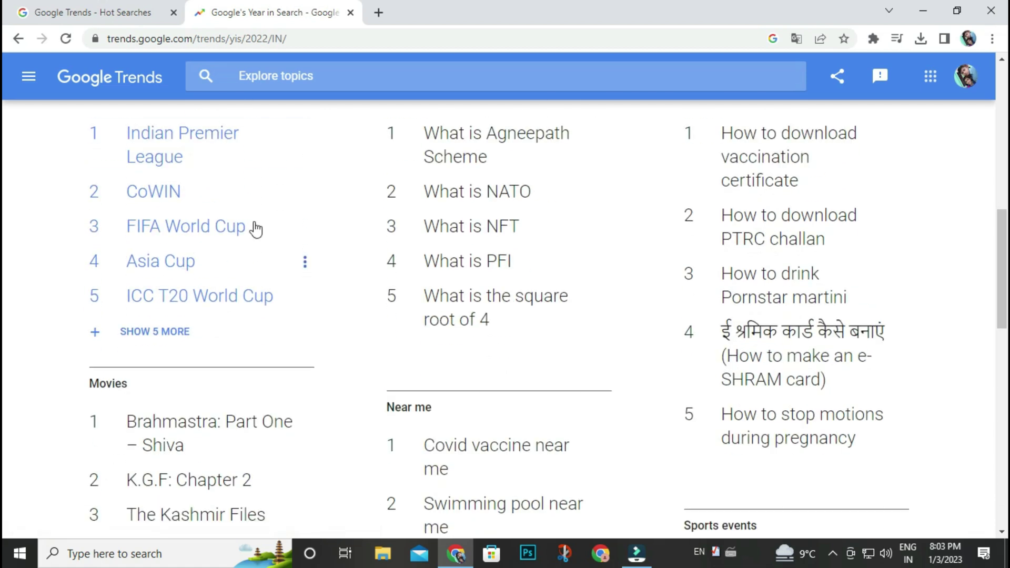
scroll(547, 230, "up", 1)
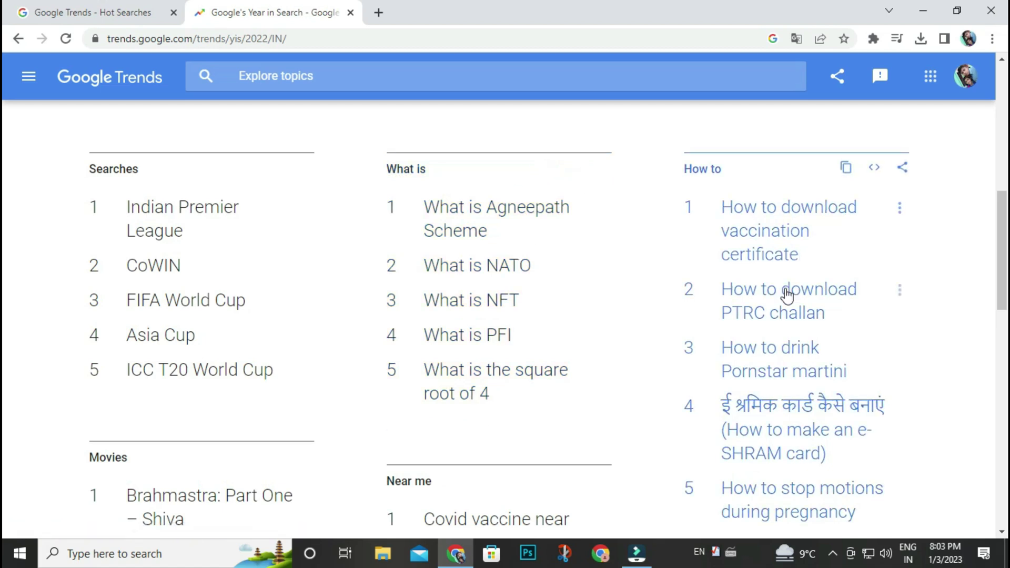
scroll(788, 296, "down", 4)
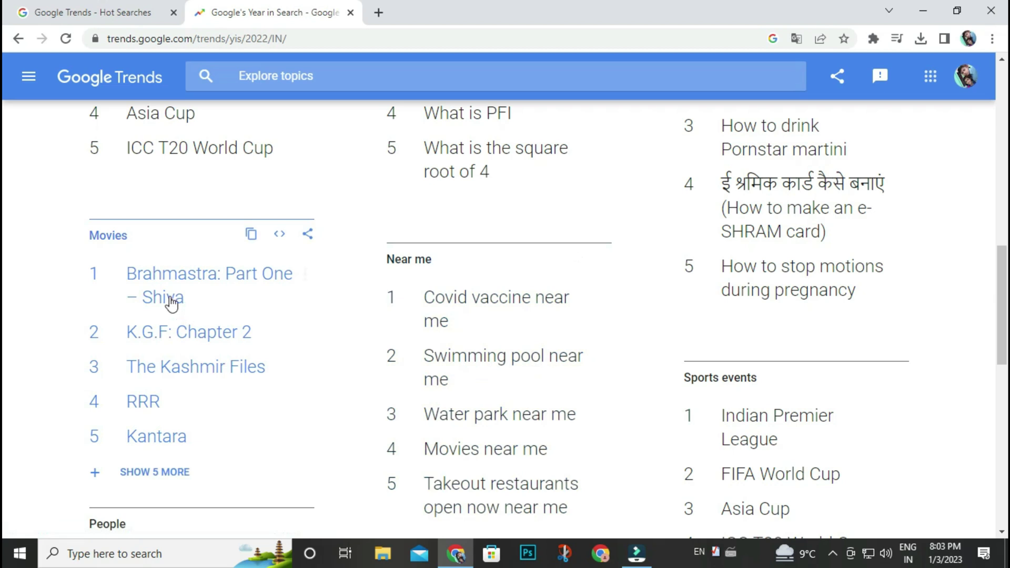
scroll(188, 407, "down", 1)
scroll(188, 406, "down", 3)
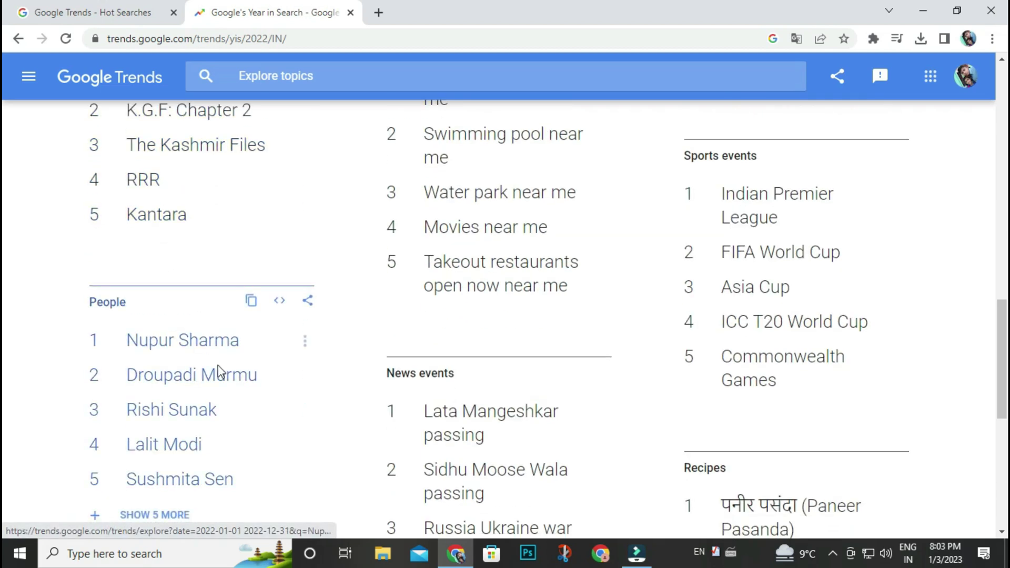
scroll(282, 399, "down", 1)
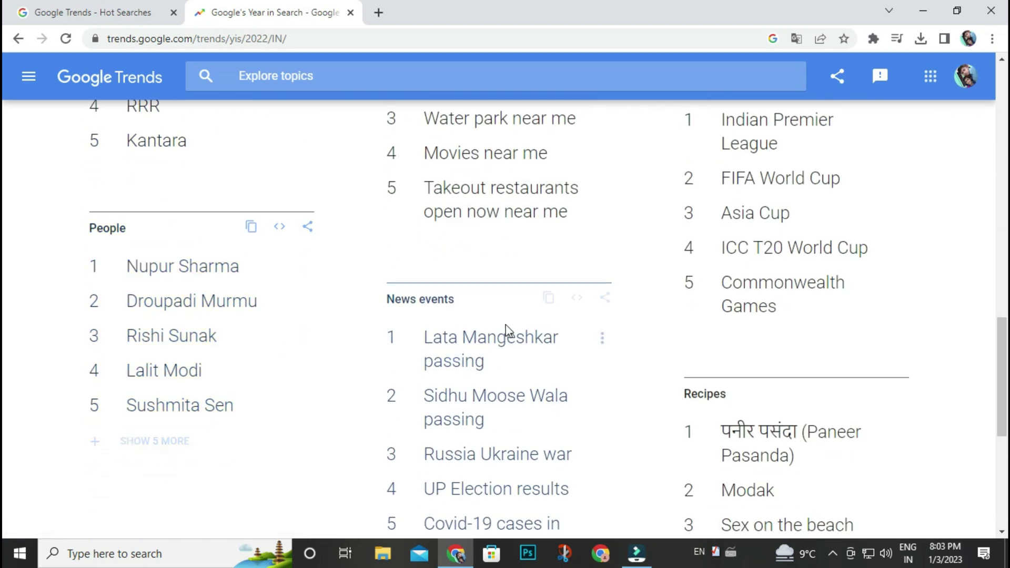
scroll(774, 406, "down", 4)
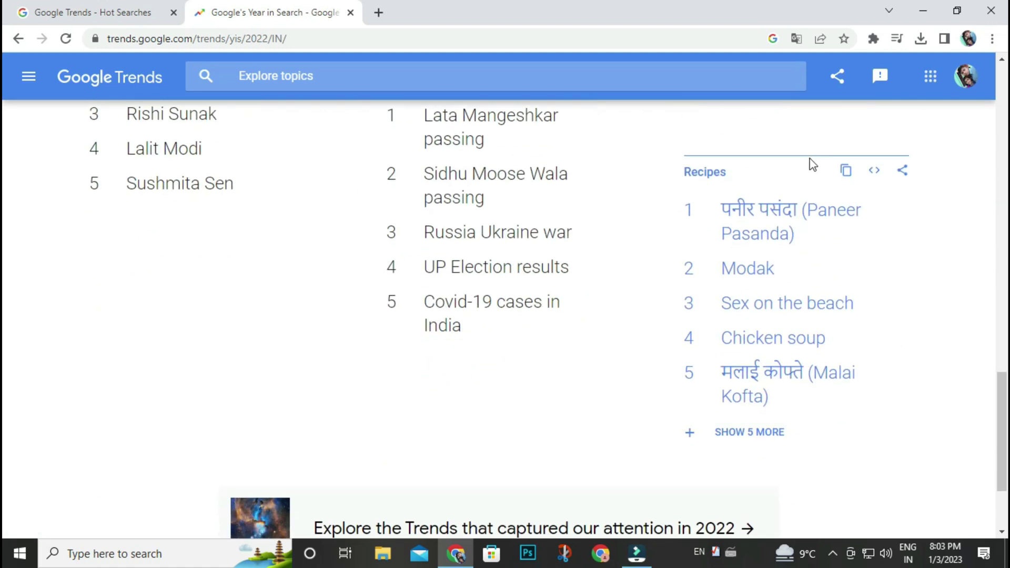
scroll(662, 261, "down", 2)
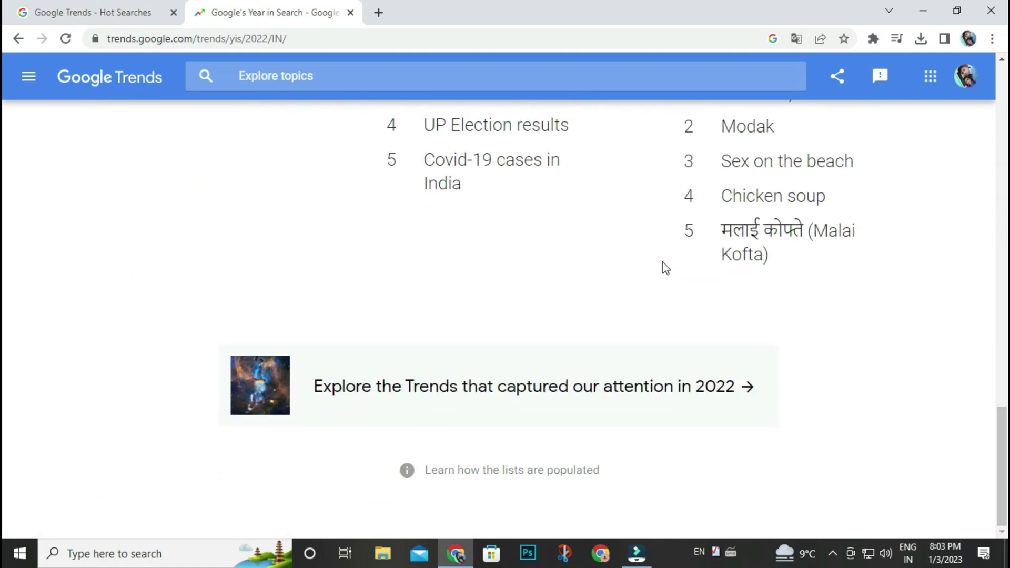
- Return to the Google Trends home page and review the Recently trending searches for India
scroll(324, 173, "up", 20)
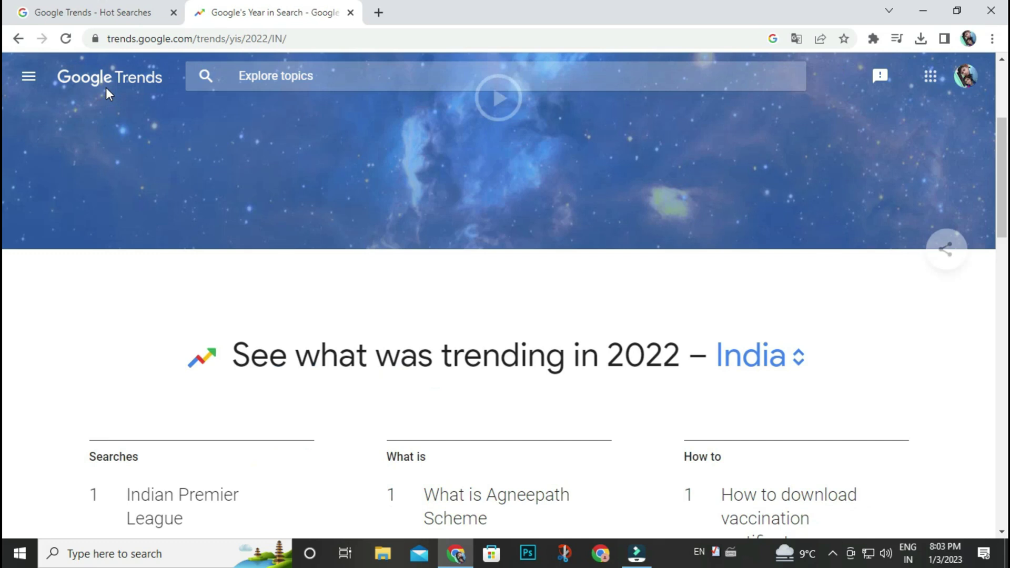
left_click(108, 81)
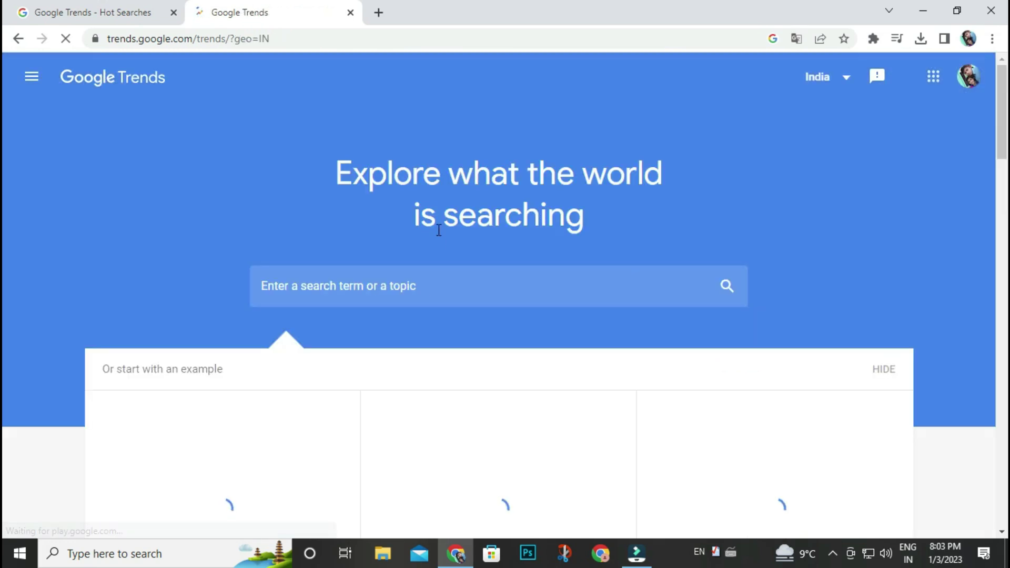
scroll(439, 237, "down", 5)
scroll(440, 242, "down", 10)
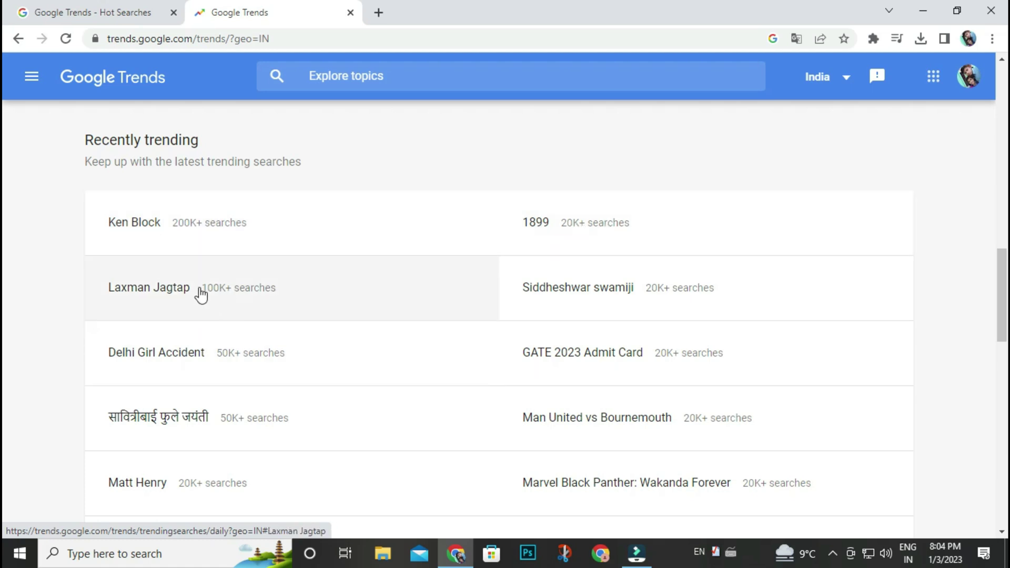
scroll(333, 291, "down", 1)
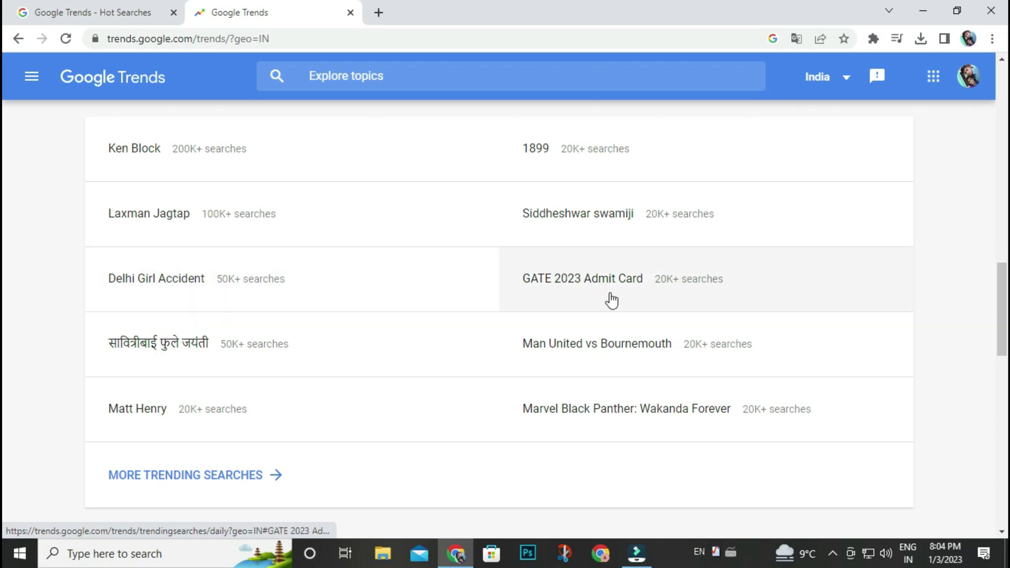
- Open the full list of daily trending searches from the end of the Recently trending section
scroll(318, 377, "down", 3)
scroll(319, 378, "down", 1)
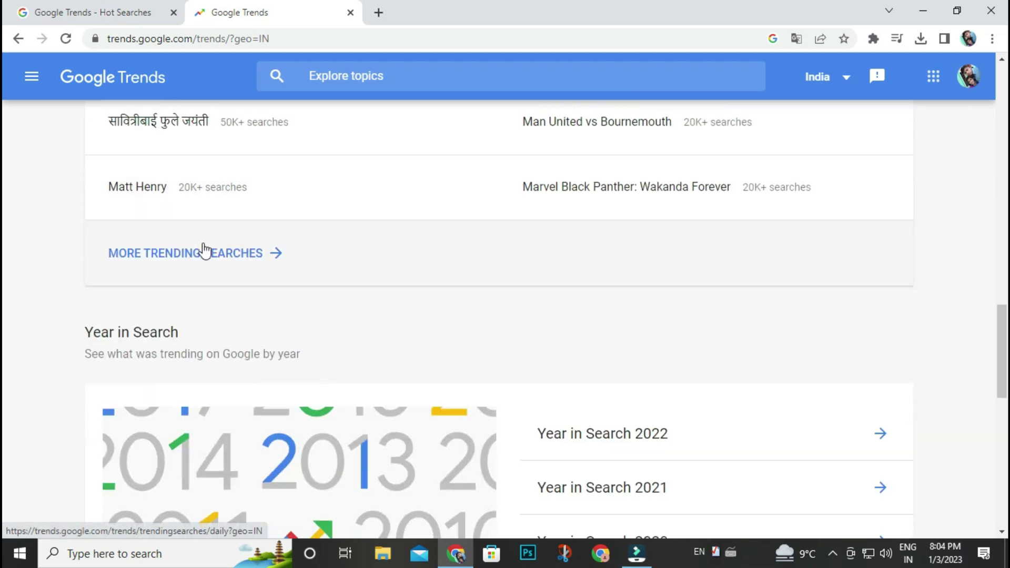
left_click(203, 251)
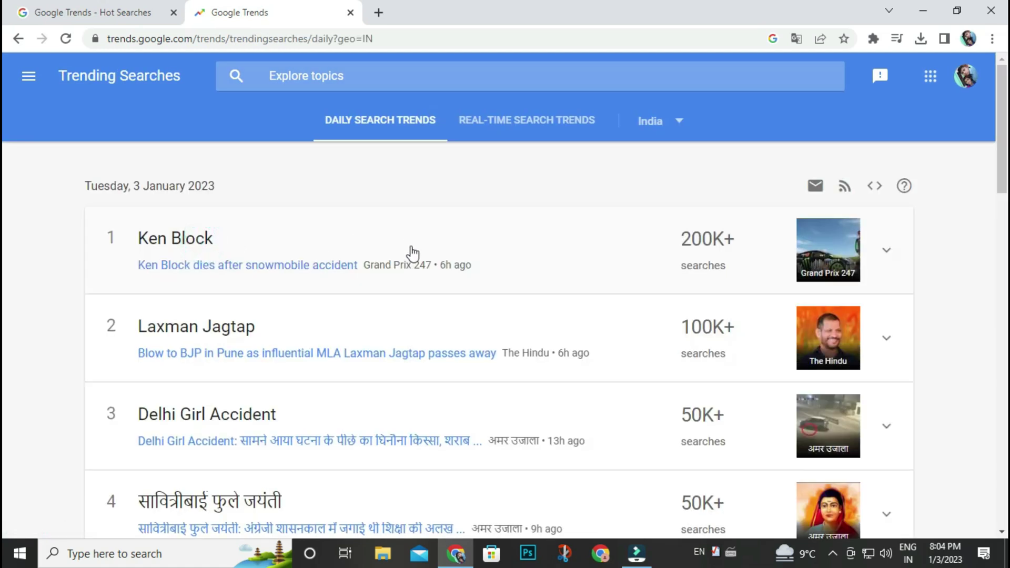